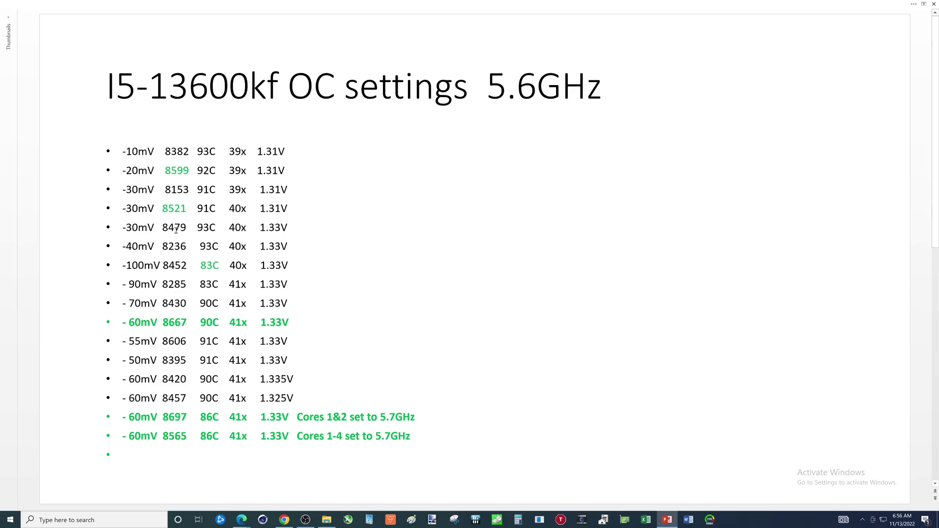
# - Highlight the -60mV 8667 result line and point out the 1.335V and 1.325V voltages
pyautogui.moveTo(129, 322); pyautogui.dragTo(297, 322)
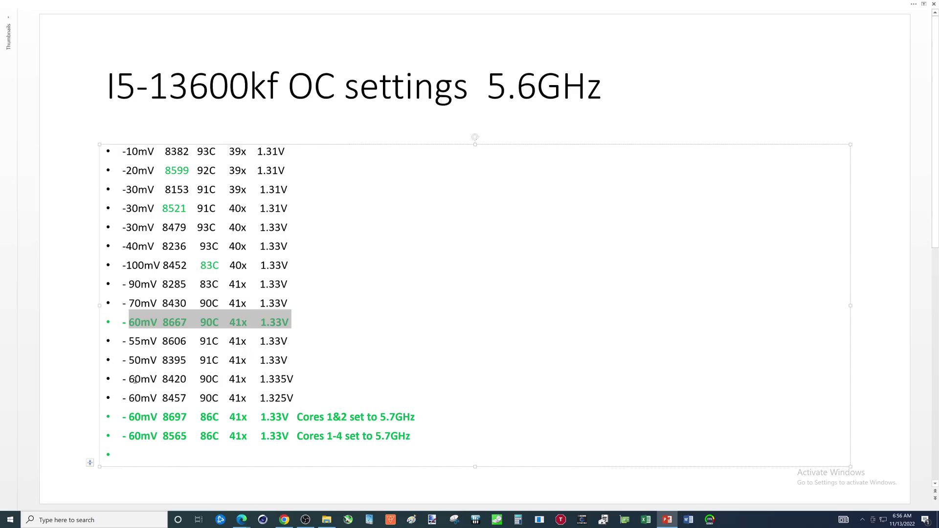
pyautogui.click(270, 380)
pyautogui.moveTo(260, 380); pyautogui.dragTo(299, 380)
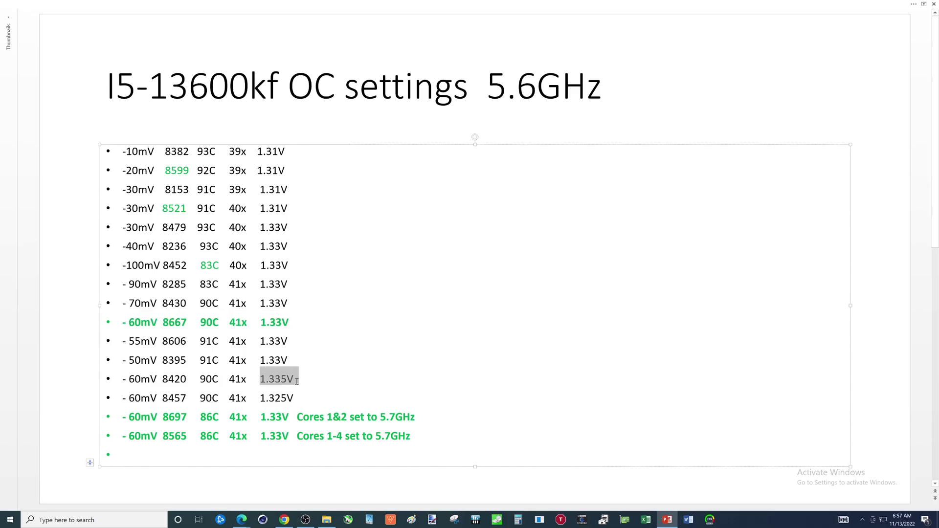
pyautogui.click(269, 397)
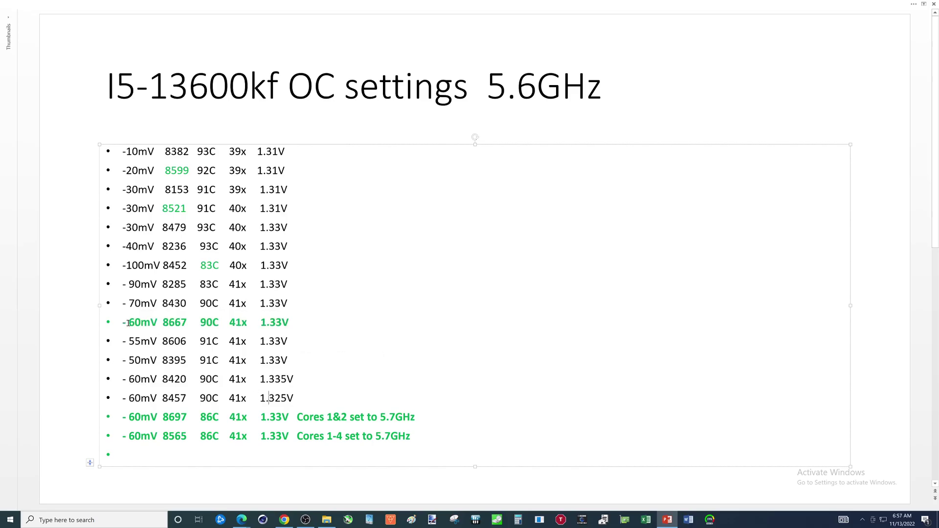
pyautogui.moveTo(129, 322); pyautogui.dragTo(289, 326)
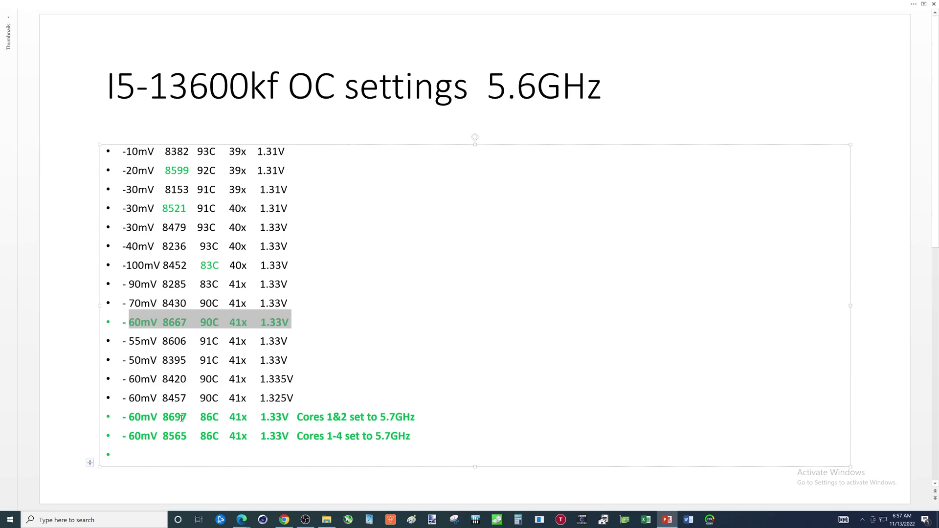
# - Make the 'Cores 1-4 set to 5.7GHz' result line black and remove its bold
pyautogui.moveTo(123, 436); pyautogui.dragTo(230, 436)
pyautogui.moveTo(397, 452); pyautogui.dragTo(425, 442)
pyautogui.rightClick(313, 440)
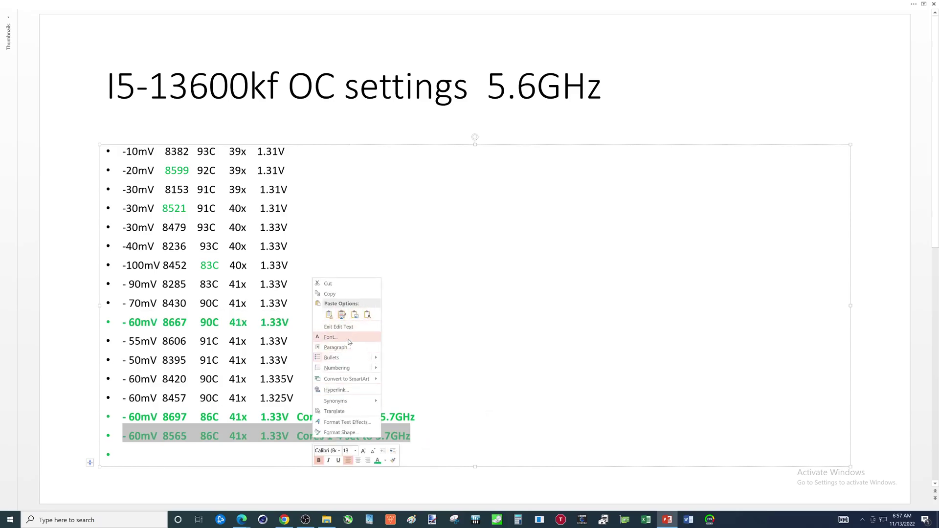
pyautogui.click(385, 460)
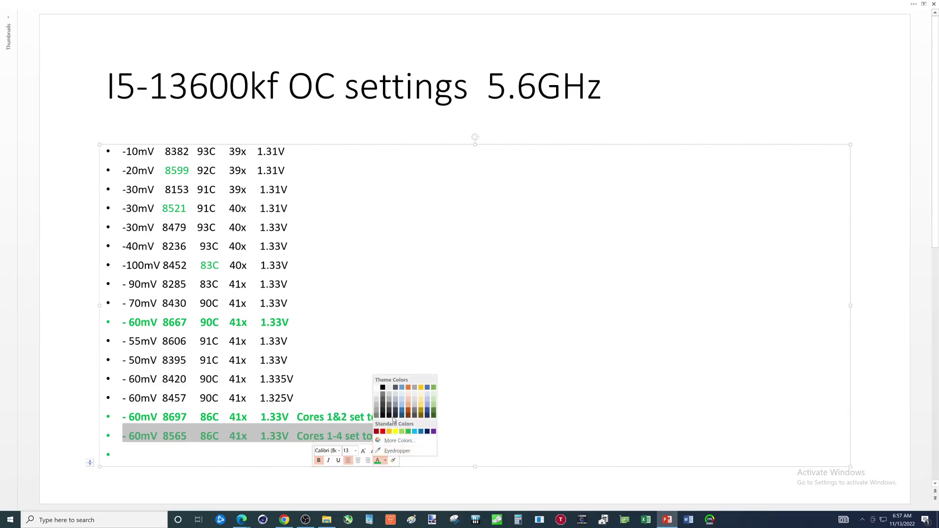
pyautogui.click(383, 388)
pyautogui.click(269, 379)
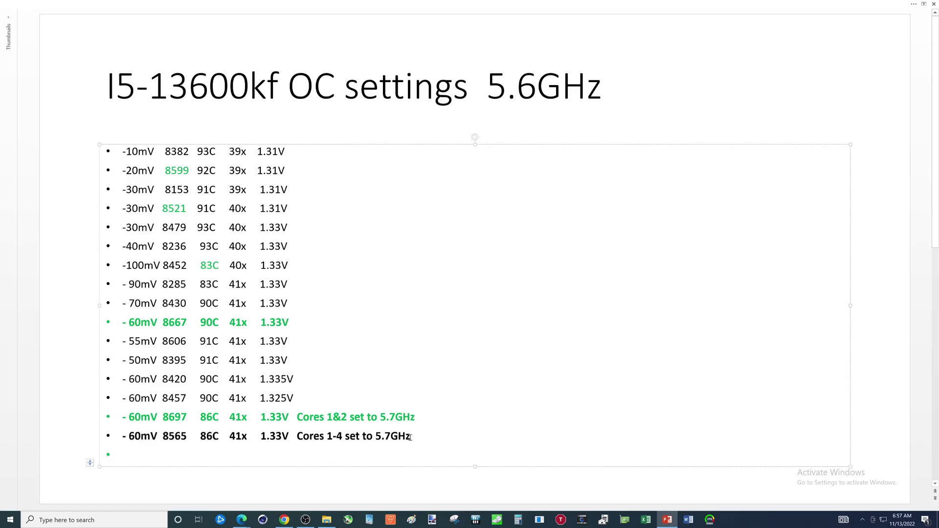
pyautogui.moveTo(402, 437); pyautogui.dragTo(132, 439)
pyautogui.click(126, 424)
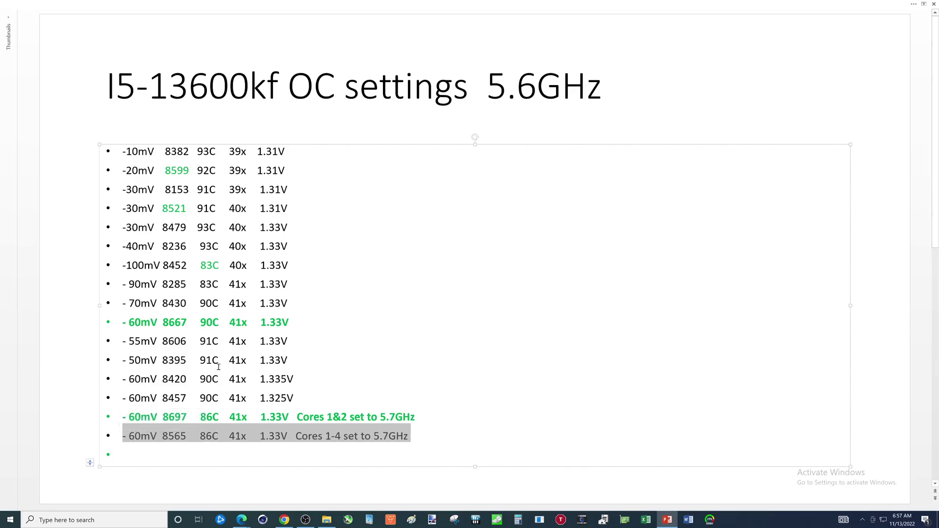
pyautogui.click(220, 364)
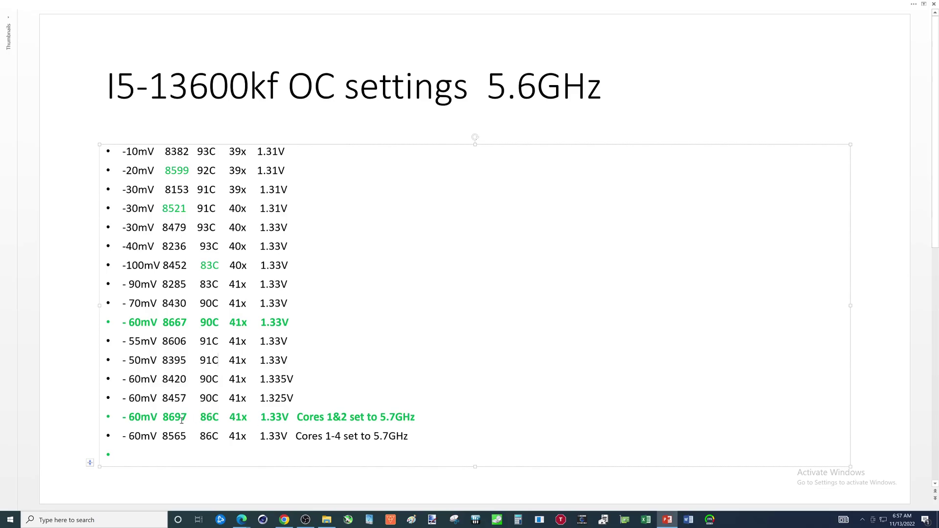
# - Highlight the 8667 score, then advance to the 5.7GHz OC settings slide
pyautogui.doubleClick(174, 322)
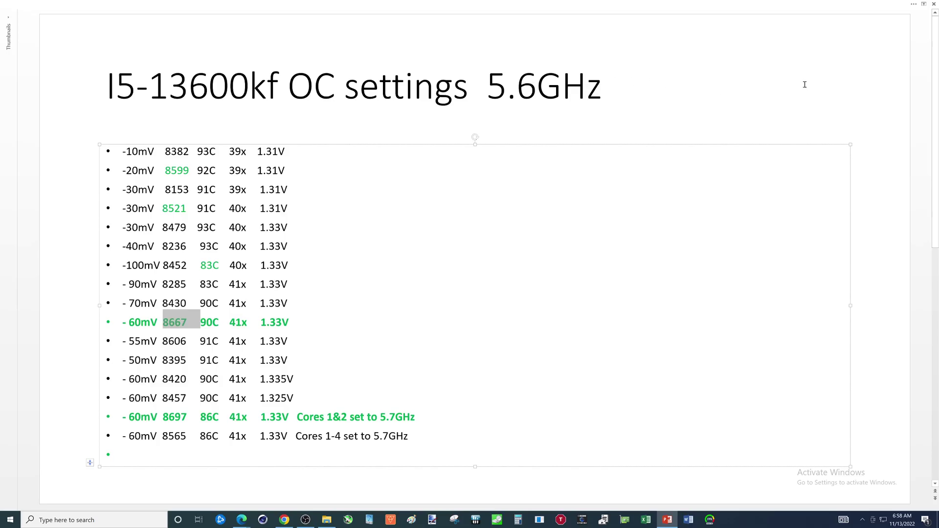
pyautogui.scroll(-1, 804, 84)
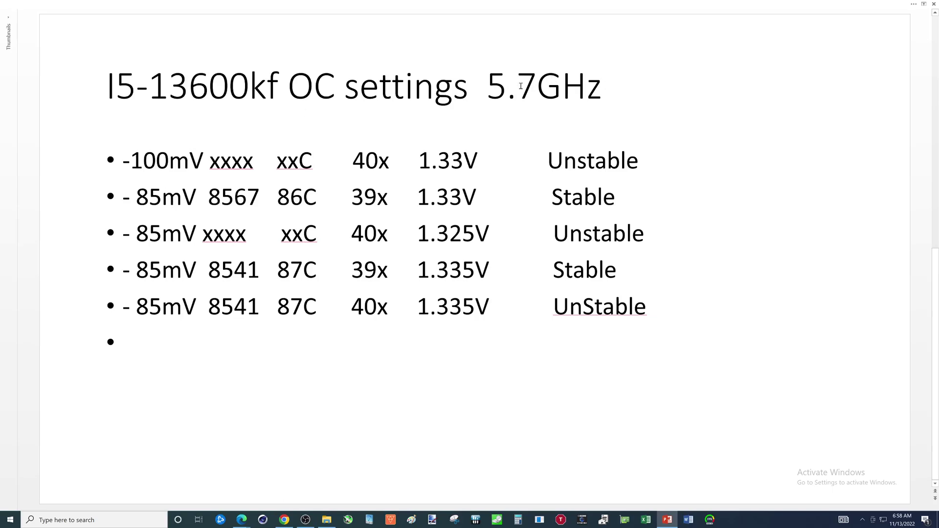
# - Append 'Performance' to the title so it reads 'I5-13600kf OC settings 5.7GHz Performance'
pyautogui.click(603, 86)
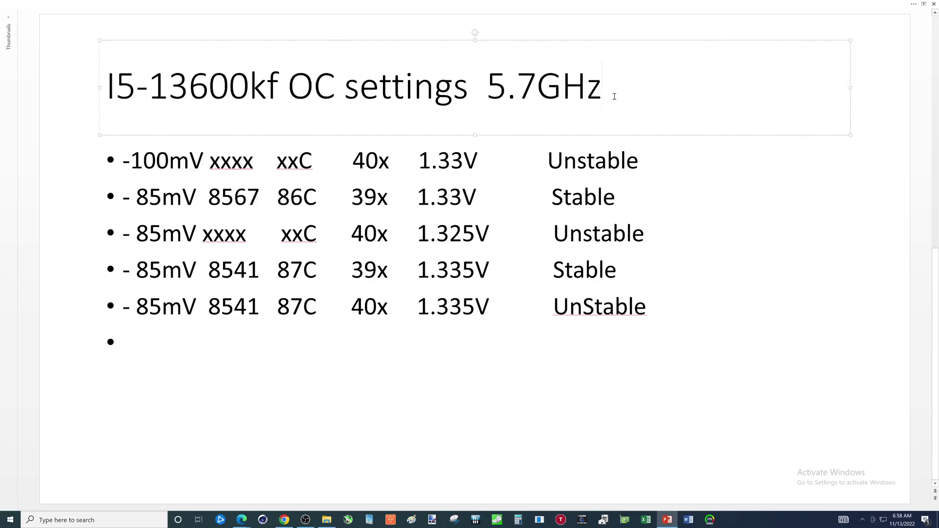
pyautogui.write('Performance')
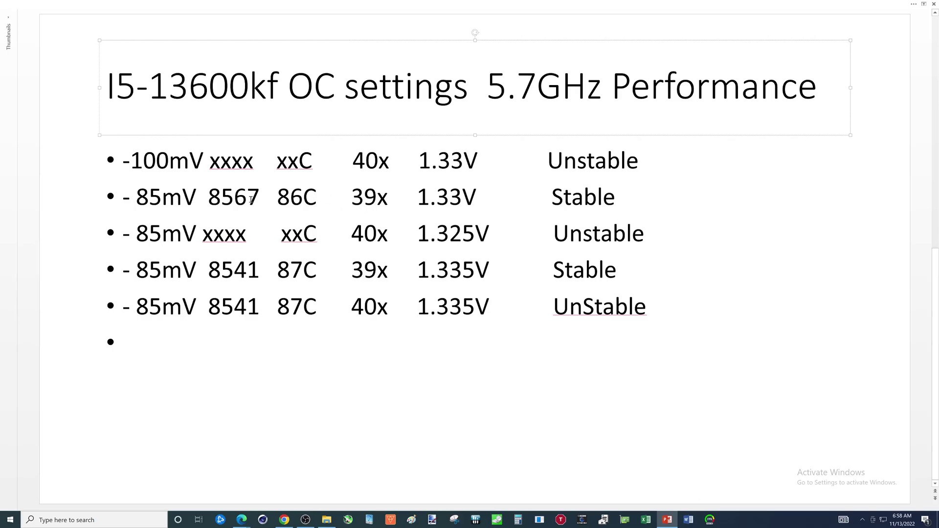
# - Review the 8567 and 8541 scores, then replace the fifth bullet's 8541 with 'xxxx'
pyautogui.moveTo(208, 198); pyautogui.dragTo(260, 197)
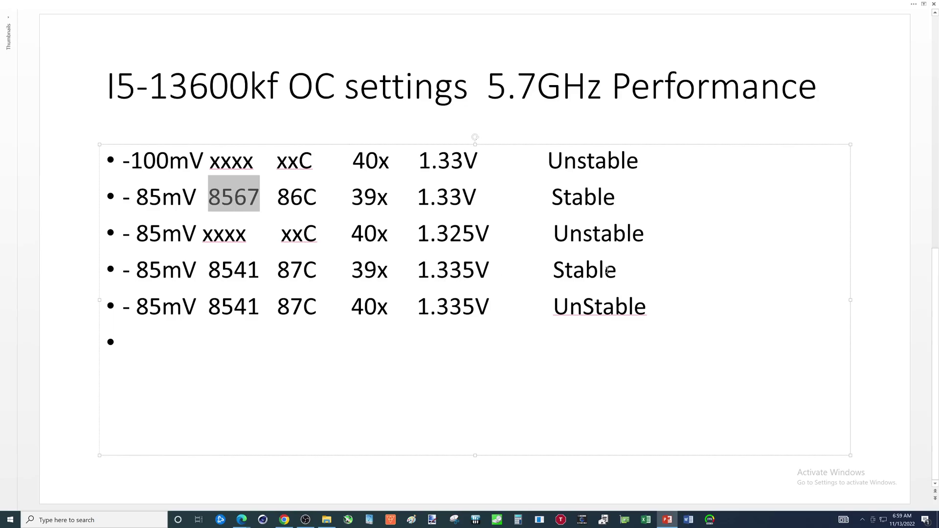
pyautogui.click(247, 270)
pyautogui.click(245, 204)
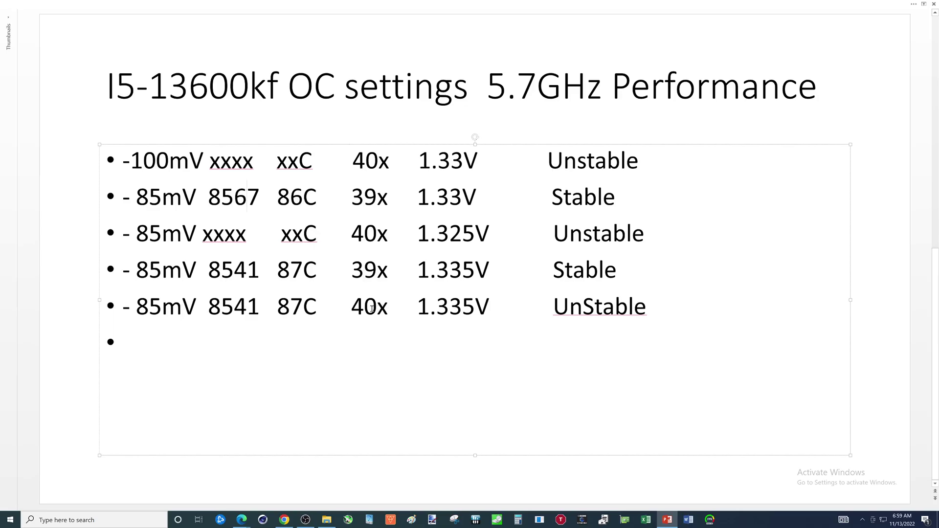
pyautogui.moveTo(209, 310); pyautogui.dragTo(260, 310)
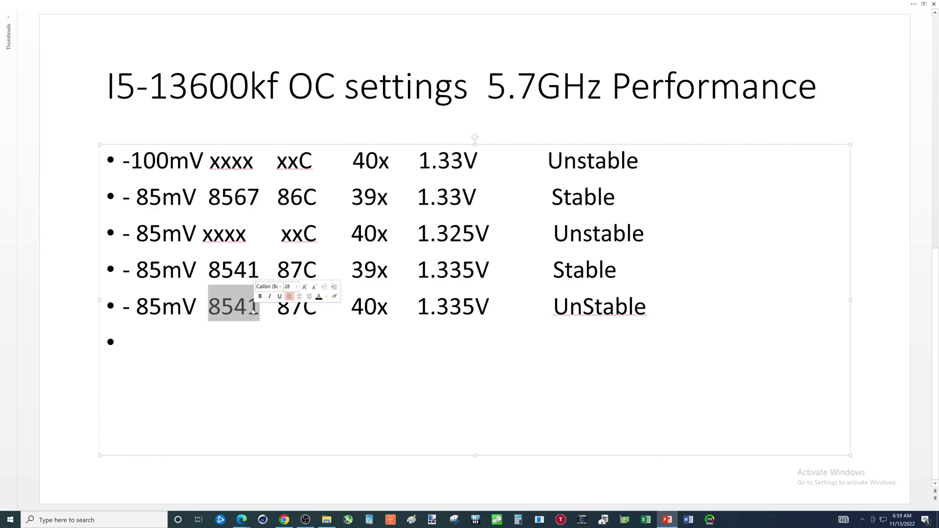
pyautogui.write('xxxx')
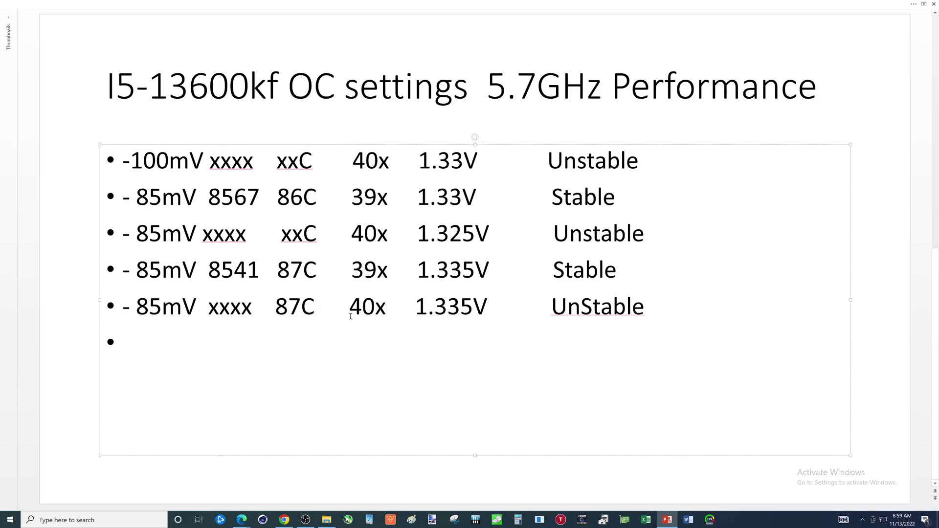
pyautogui.click(374, 307)
# - In Intel XTU, raise the core voltage from 1.325 to 1.330 V and apply it
pyautogui.click(305, 520)
pyautogui.click(66, 451)
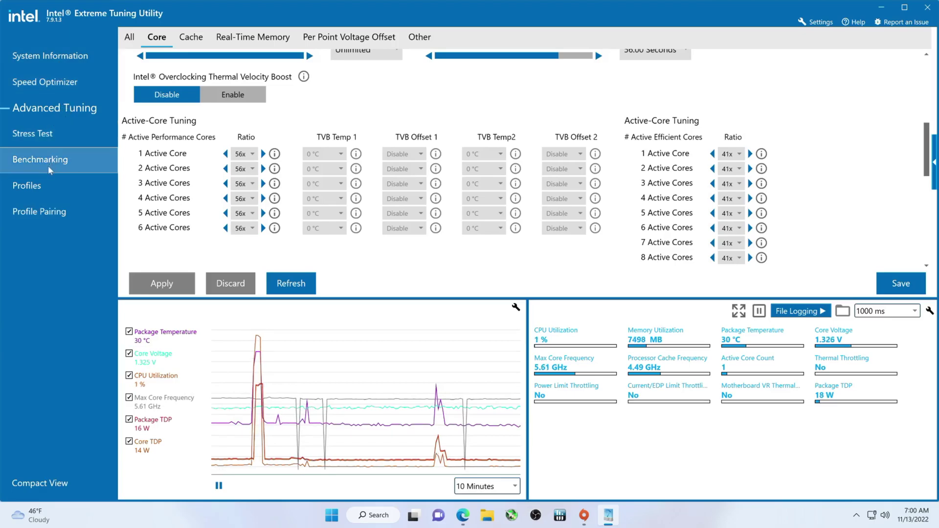
pyautogui.scroll(4, 460, 118)
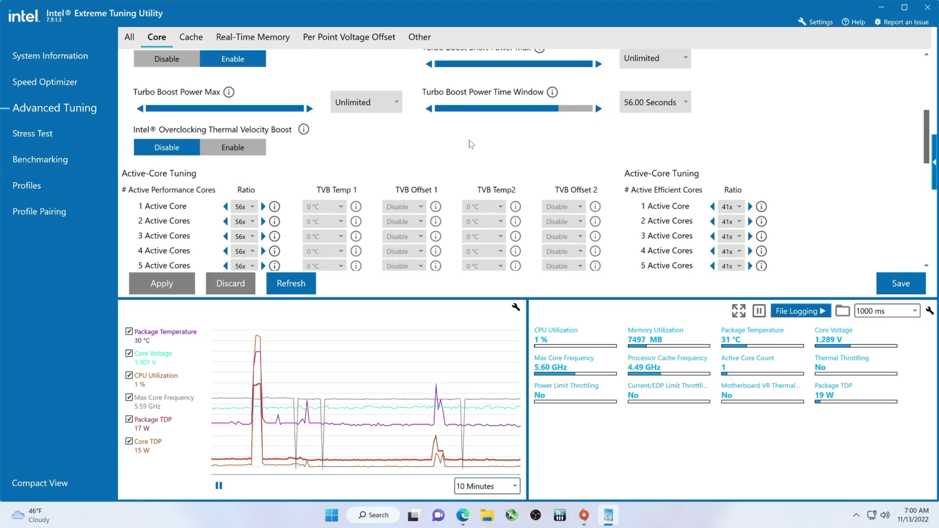
pyautogui.scroll(2, 467, 164)
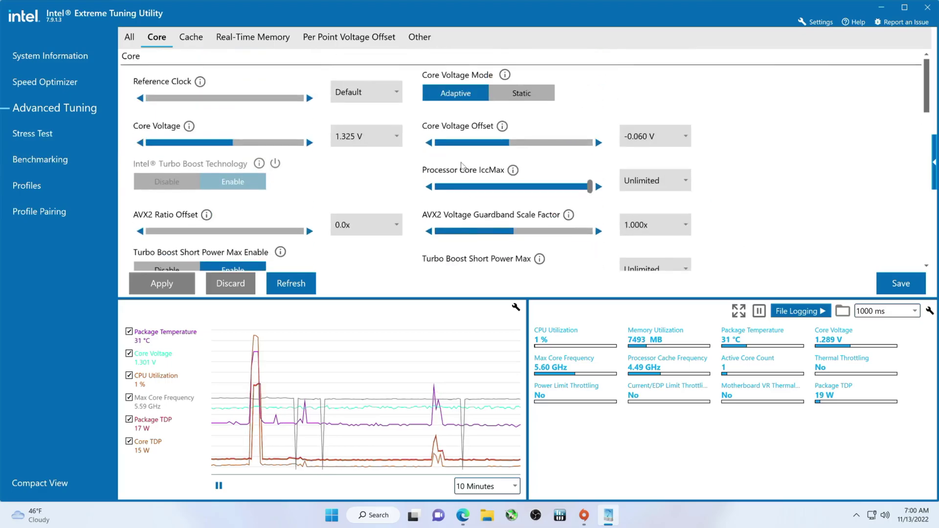
pyautogui.click(310, 144)
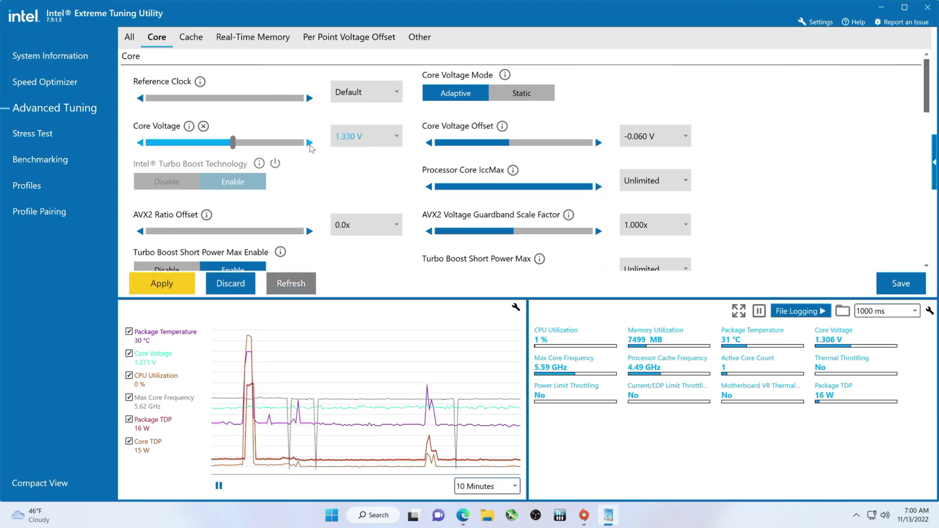
pyautogui.click(171, 285)
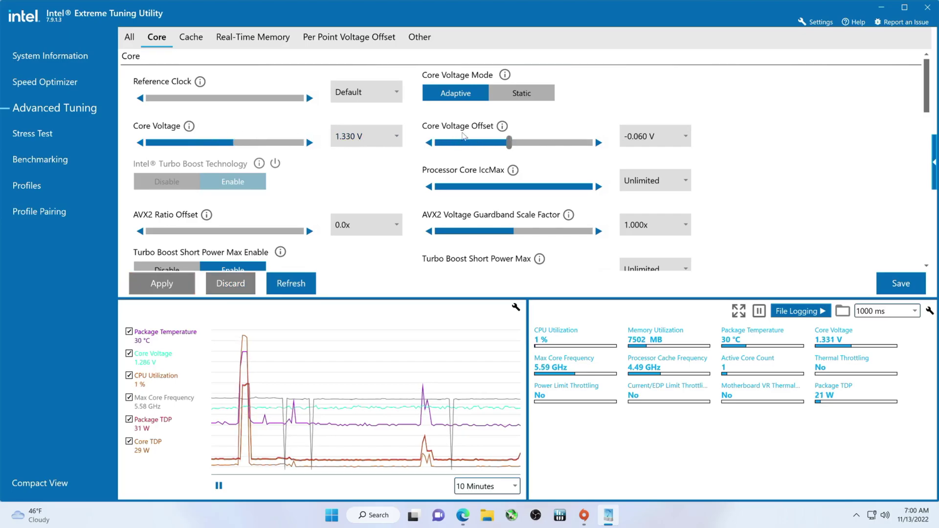
# - Raise all efficient-core active-core ratios from 41x to 42x and apply
pyautogui.scroll(-3, 463, 140)
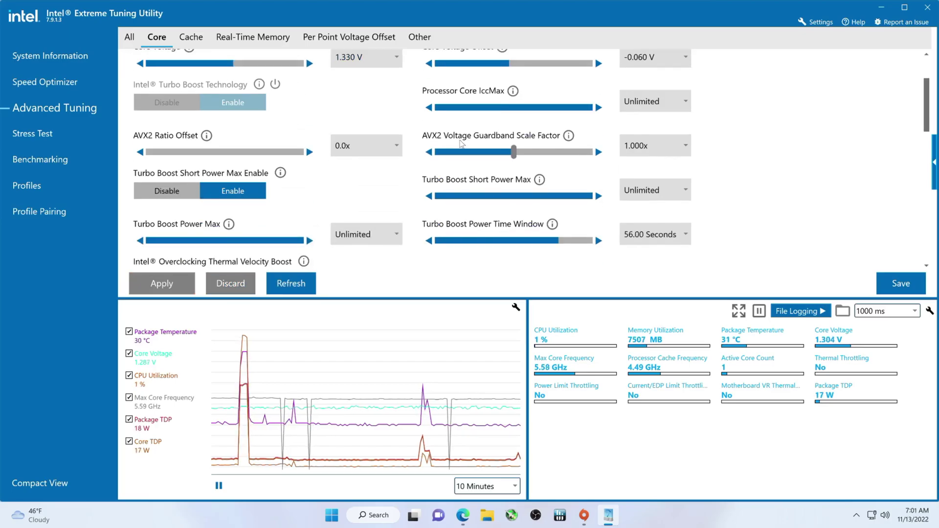
pyautogui.scroll(-1, 463, 143)
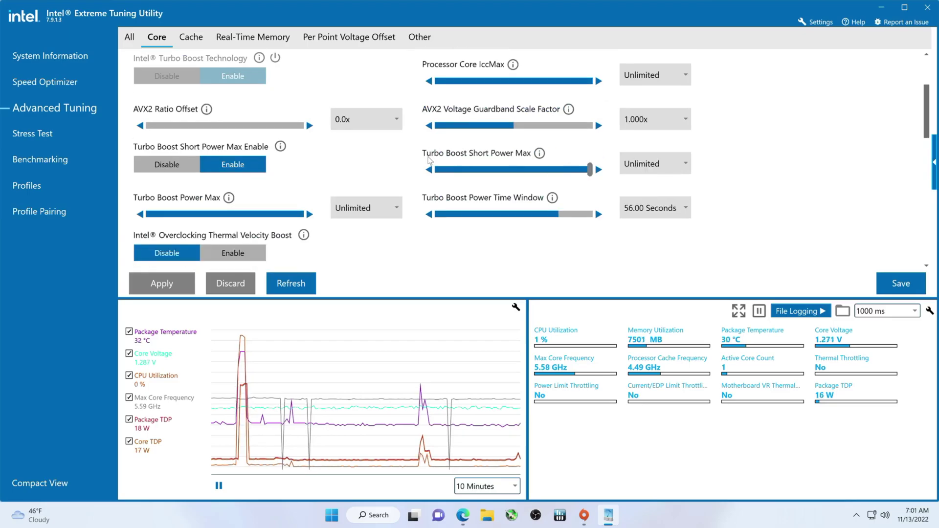
pyautogui.scroll(-4, 428, 162)
pyautogui.scroll(-4, 428, 162)
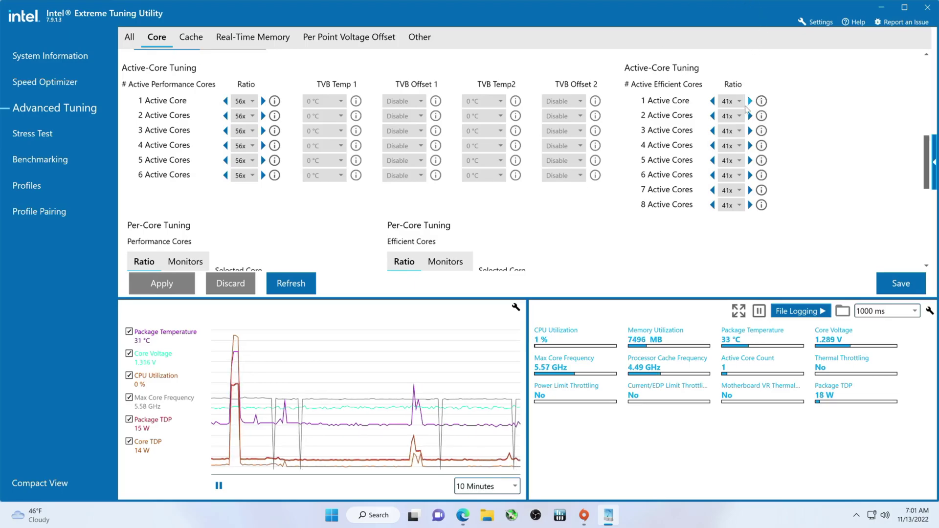
pyautogui.click(750, 101)
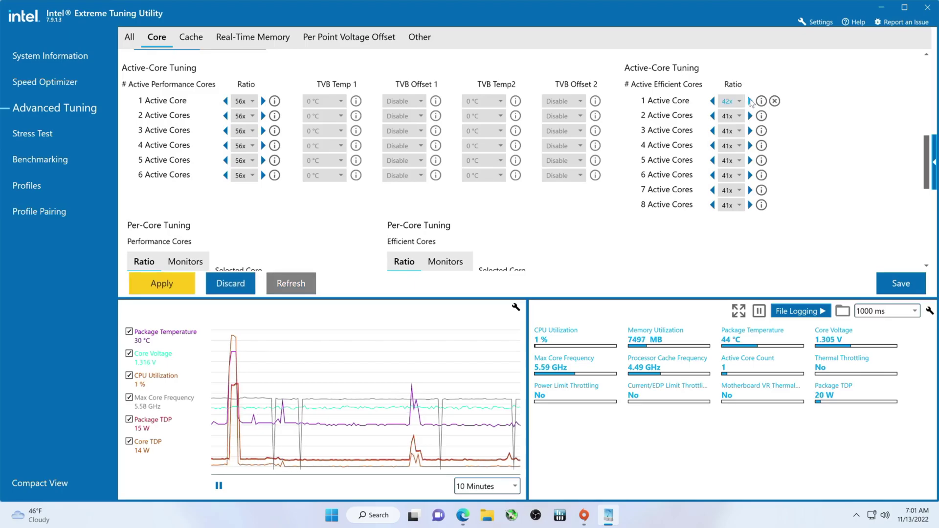
pyautogui.click(750, 205)
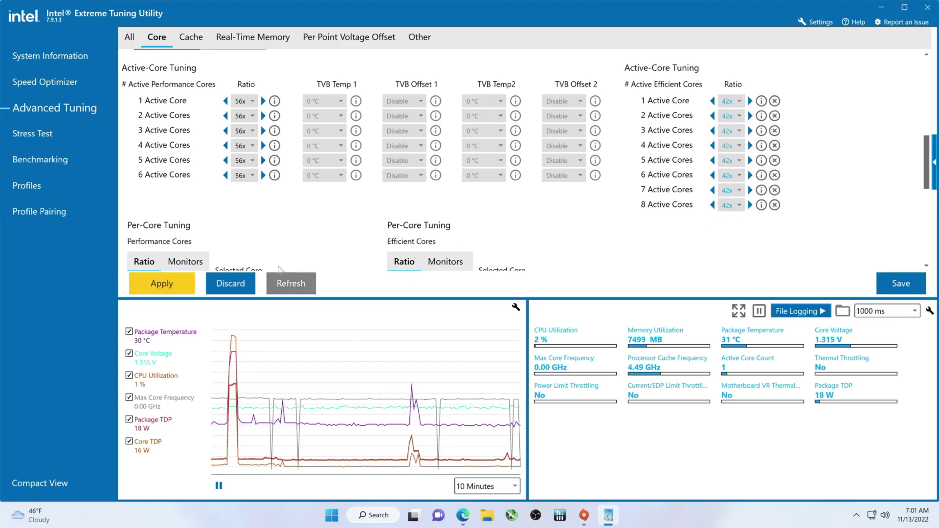
pyautogui.click(162, 286)
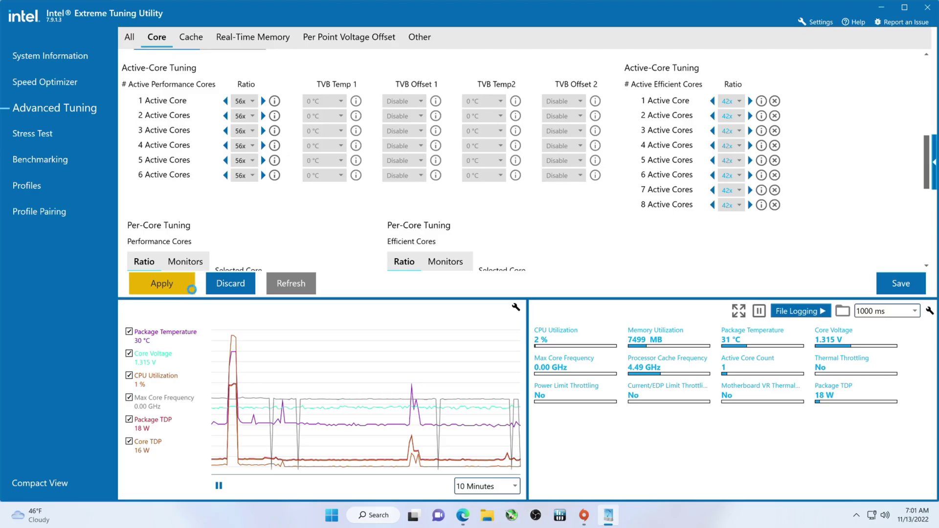
# - Run the XTU2 benchmark from the Benchmarking page on the 42x settings
pyautogui.click(82, 163)
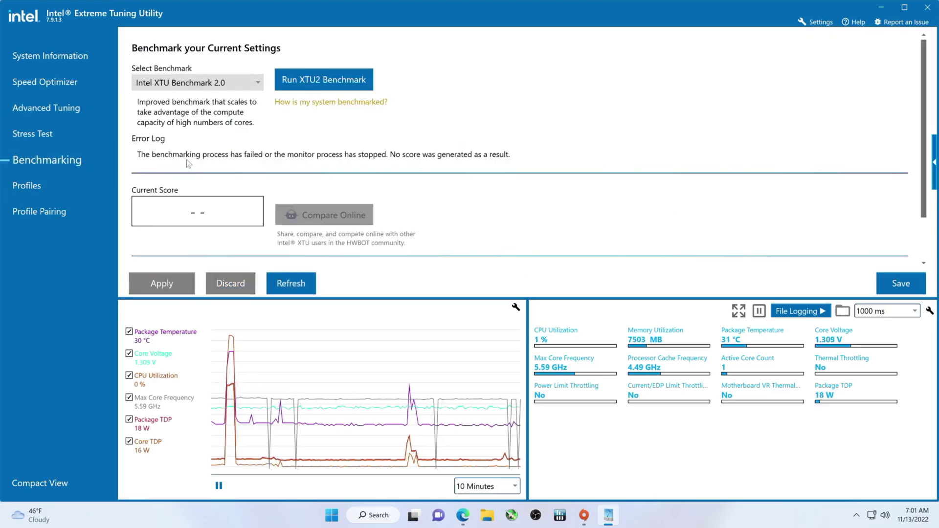
pyautogui.click(337, 80)
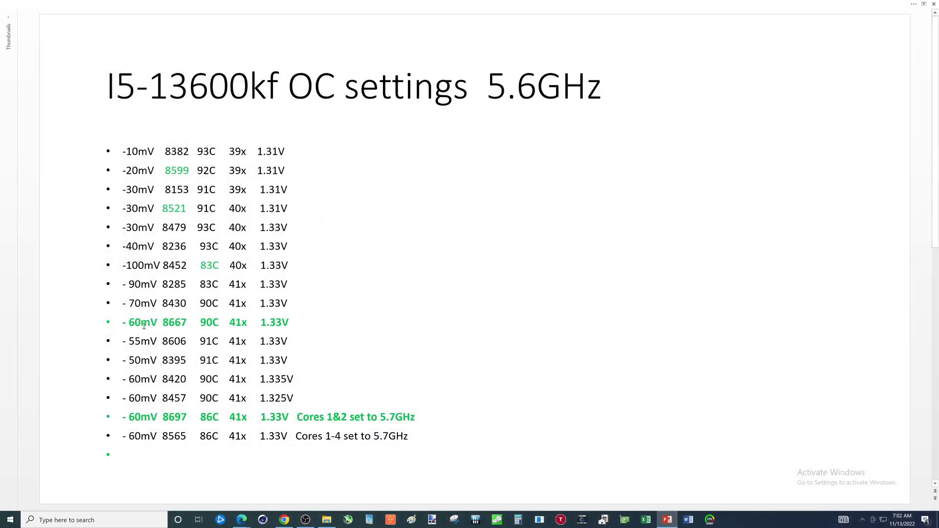
# - Duplicate the 8667 result line as a new bullet, editing it to '- 60mV 8707 90C 42x 1.33V'
pyautogui.moveTo(123, 323); pyautogui.dragTo(305, 324)
pyautogui.hotkey('ctrl', 'c')
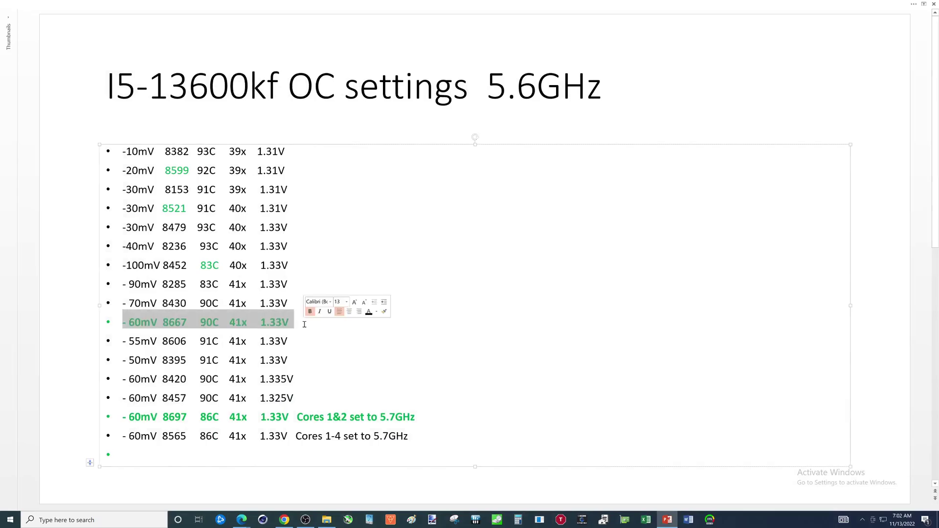
pyautogui.click(416, 436)
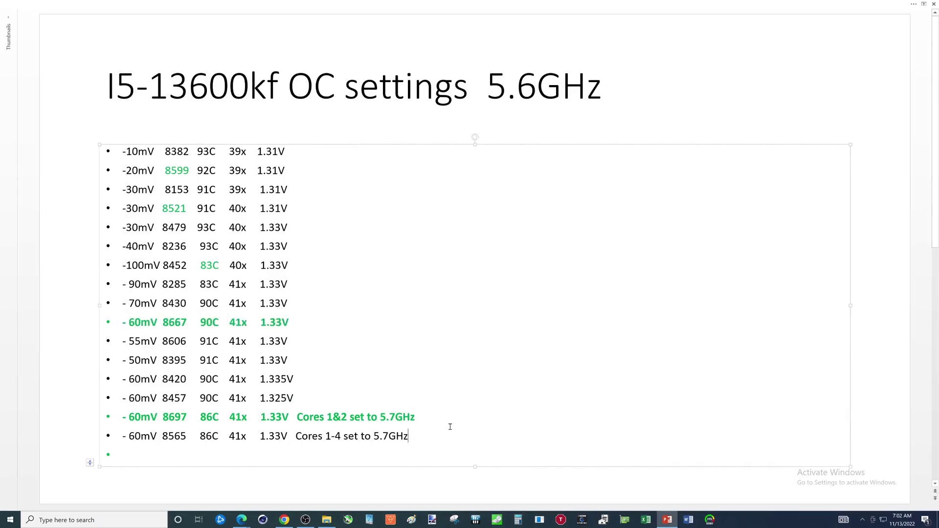
pyautogui.press('Return')
pyautogui.hotkey('ctrl', 'v')
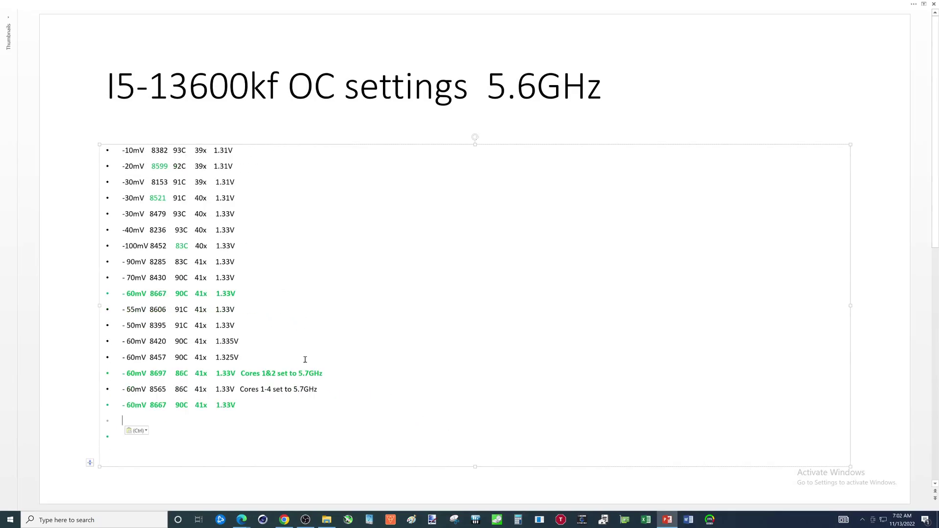
pyautogui.click(155, 405)
pyautogui.press('Delete')
pyautogui.press('Delete')
pyautogui.write('70')
pyautogui.press('Right')
pyautogui.press('Right')
pyautogui.press('BackSpace')
pyautogui.write('2')
# - Turn the 8667 line black and make the Cores 1&2 line plain black text
pyautogui.moveTo(245, 294); pyautogui.dragTo(138, 296)
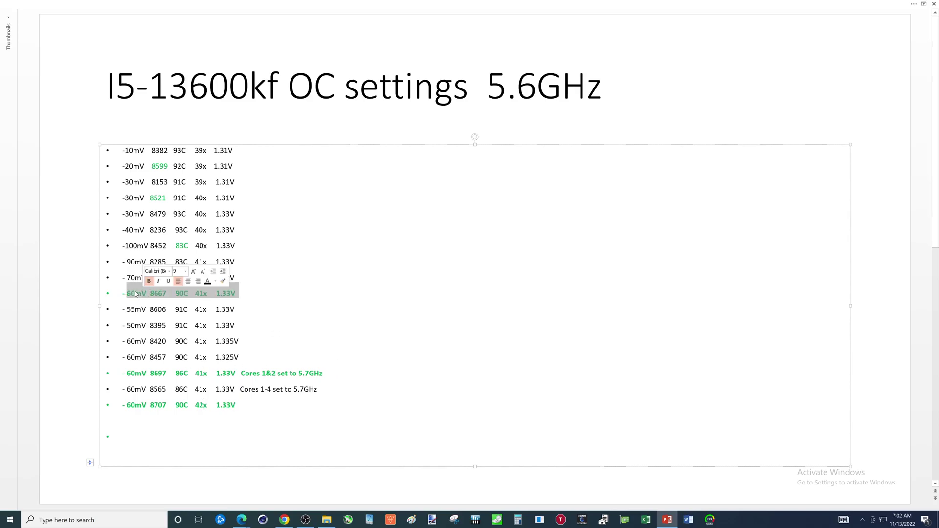
pyautogui.moveTo(251, 301); pyautogui.dragTo(105, 292)
pyautogui.click(168, 281)
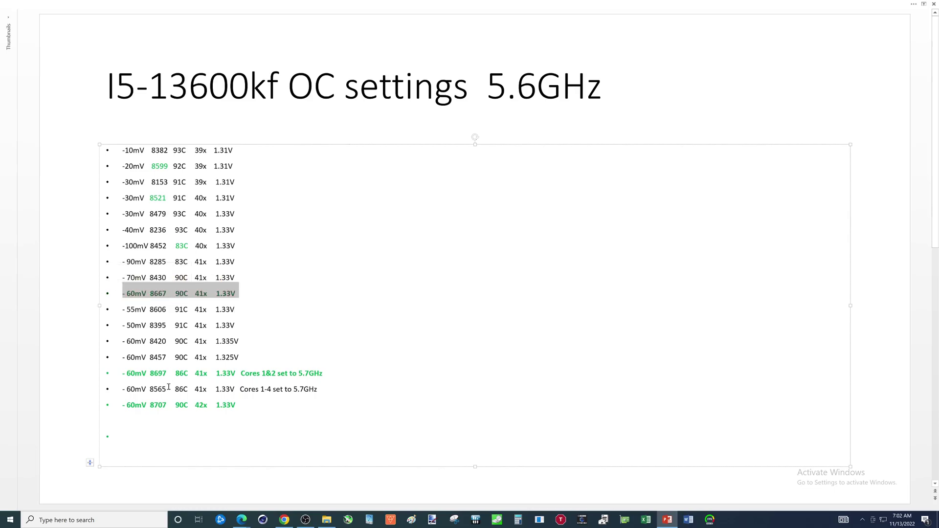
pyautogui.click(150, 404)
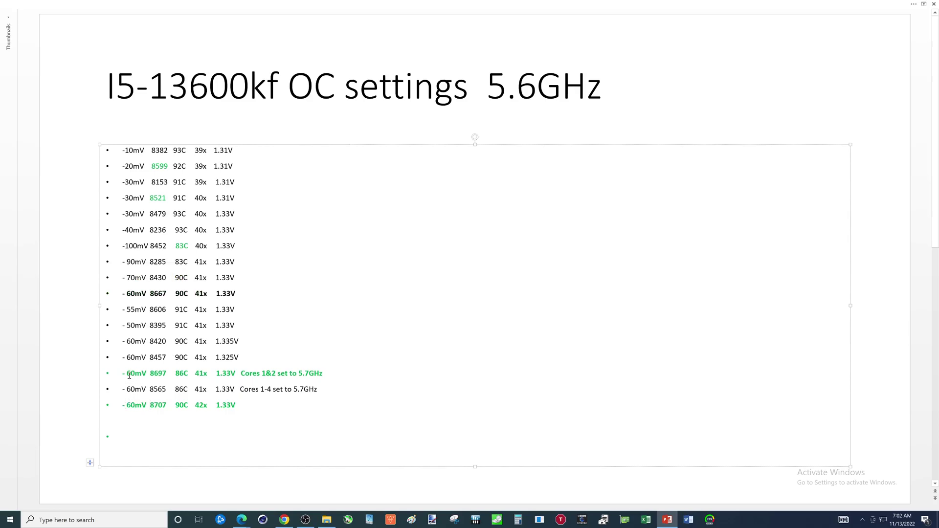
pyautogui.moveTo(123, 374); pyautogui.dragTo(316, 379)
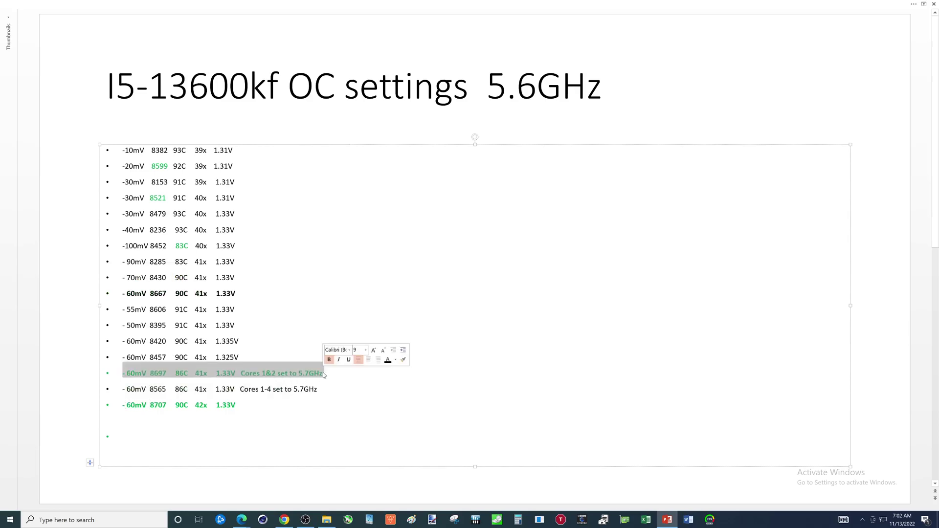
pyautogui.click(388, 360)
pyautogui.click(329, 360)
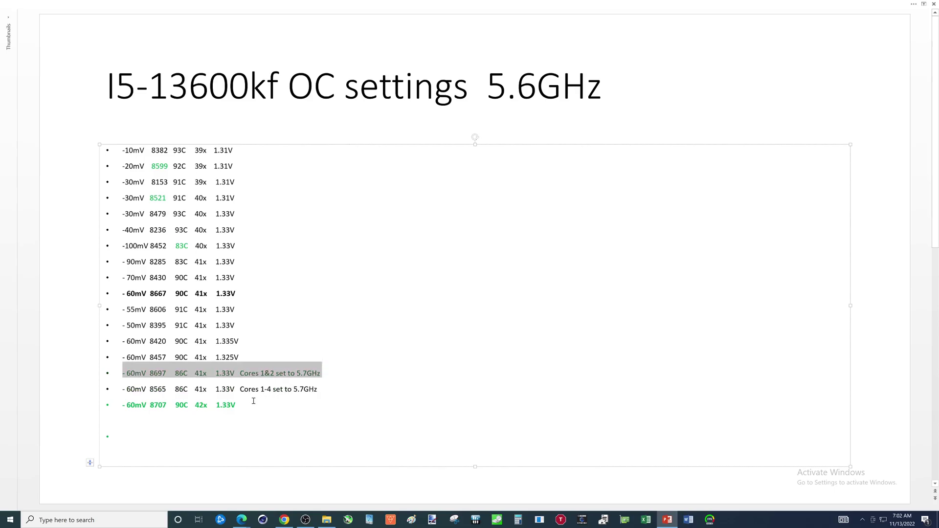
pyautogui.moveTo(238, 406); pyautogui.dragTo(125, 407)
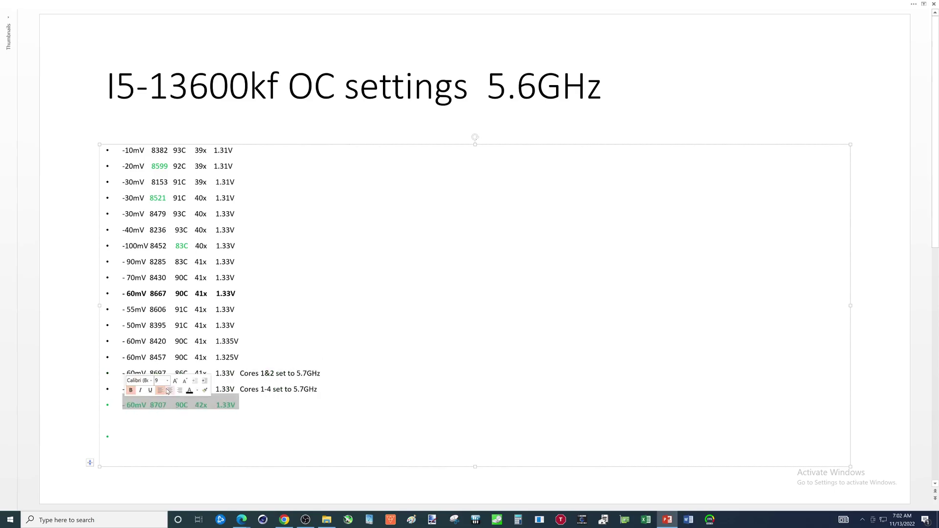
pyautogui.click(226, 326)
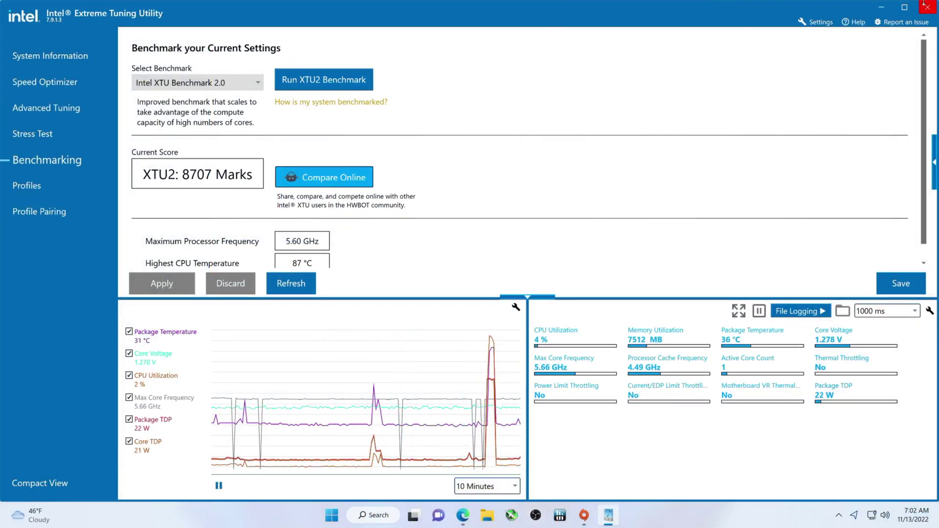
# - Minimize XTU and launch Cinebench from the Documents\CinebenchR20 folder in File Explorer
pyautogui.click(882, 8)
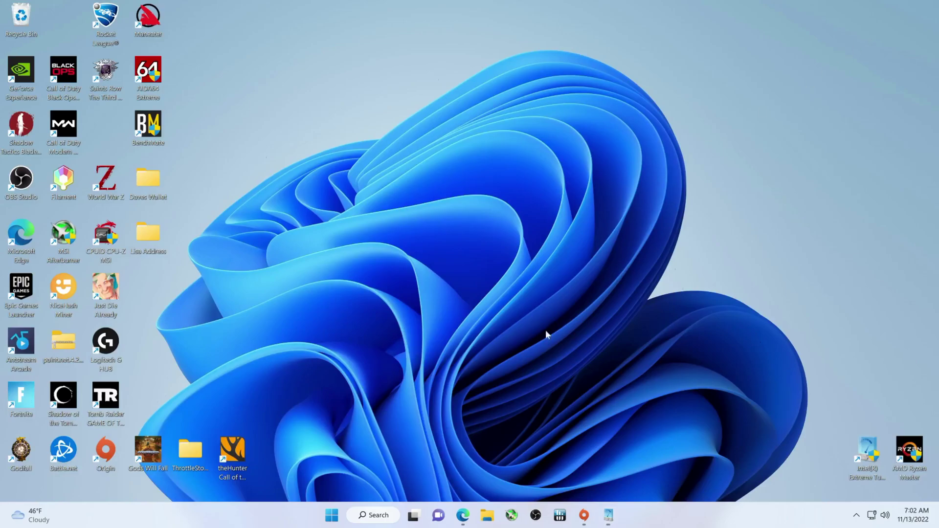
pyautogui.click(490, 518)
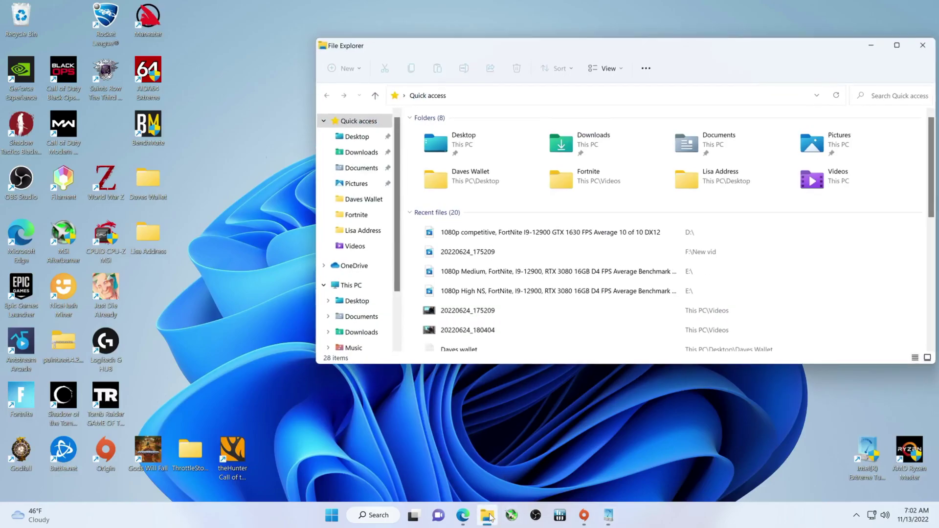
pyautogui.click(354, 168)
pyautogui.doubleClick(442, 171)
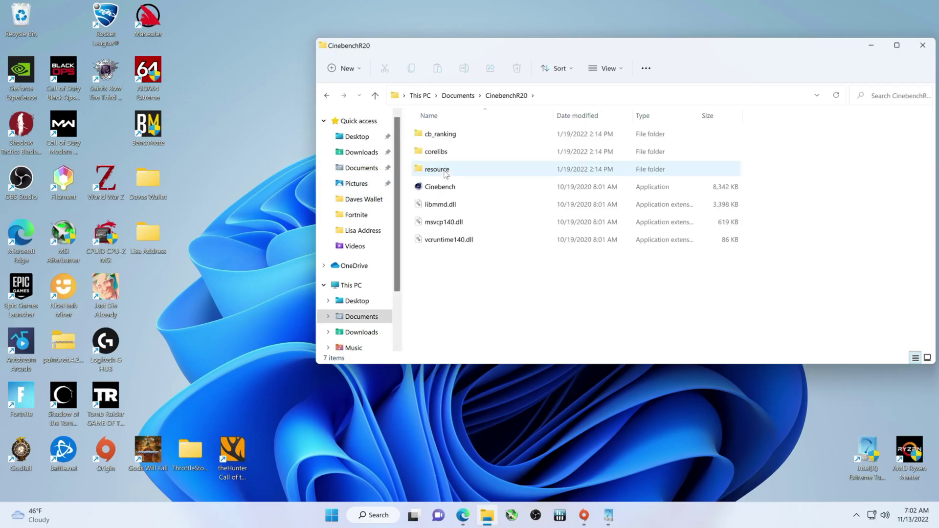
pyautogui.click(450, 189)
pyautogui.doubleClick(450, 190)
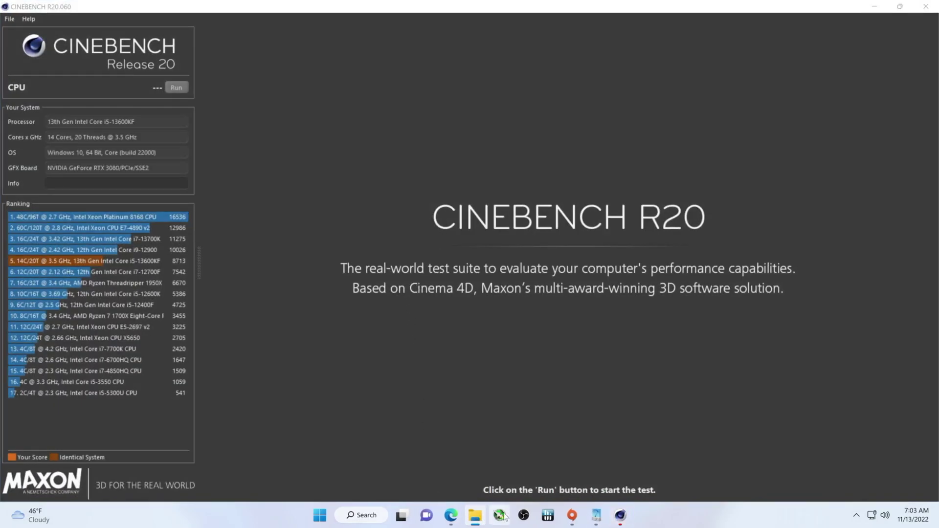
# - Start HWiNFO64 in sensors-only mode, dismiss its update notice, and begin the Cinebench R20 CPU test
pyautogui.click(548, 517)
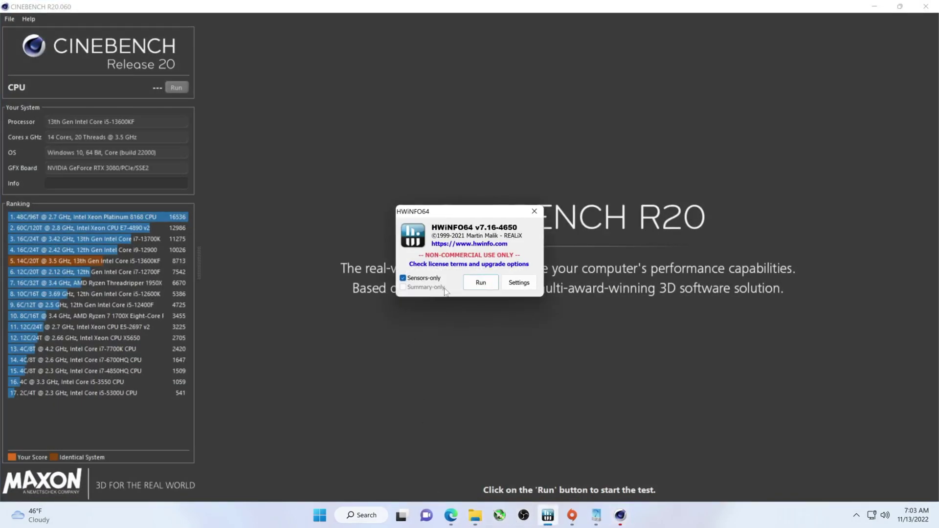
pyautogui.click(481, 283)
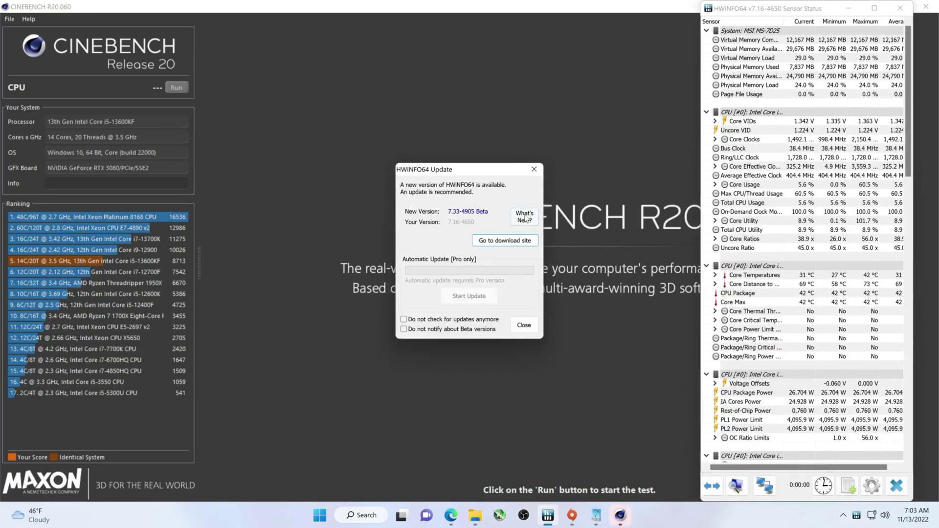
pyautogui.click(520, 321)
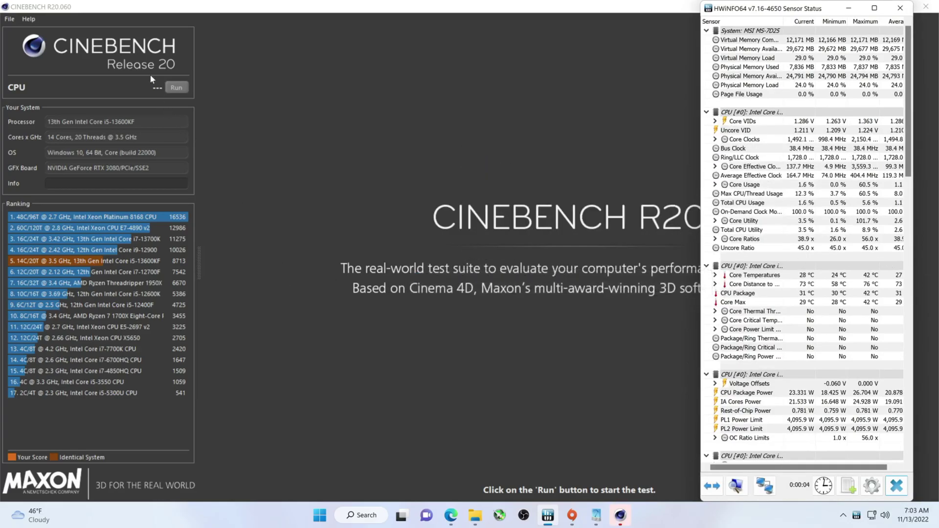
pyautogui.click(177, 88)
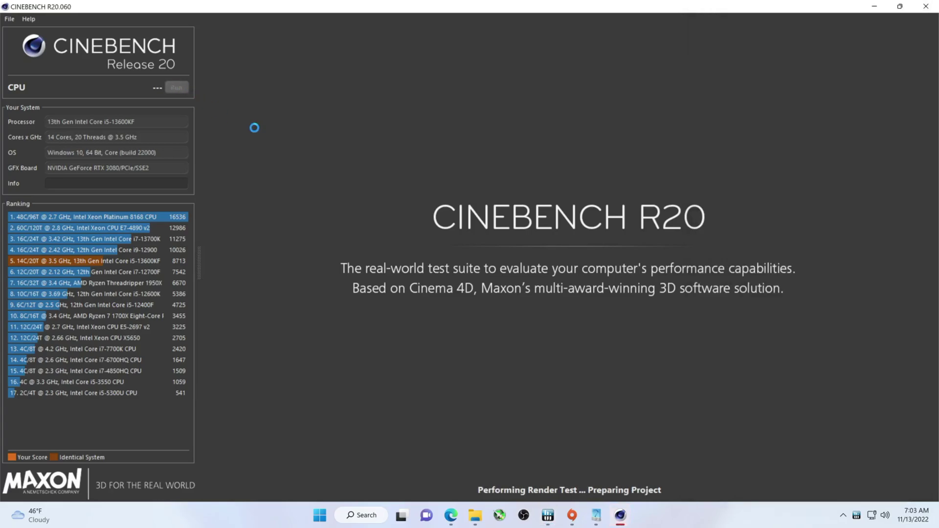
# - Bring up the HWiNFO sensor window while the CPU render completes at 9887 points
pyautogui.click(548, 515)
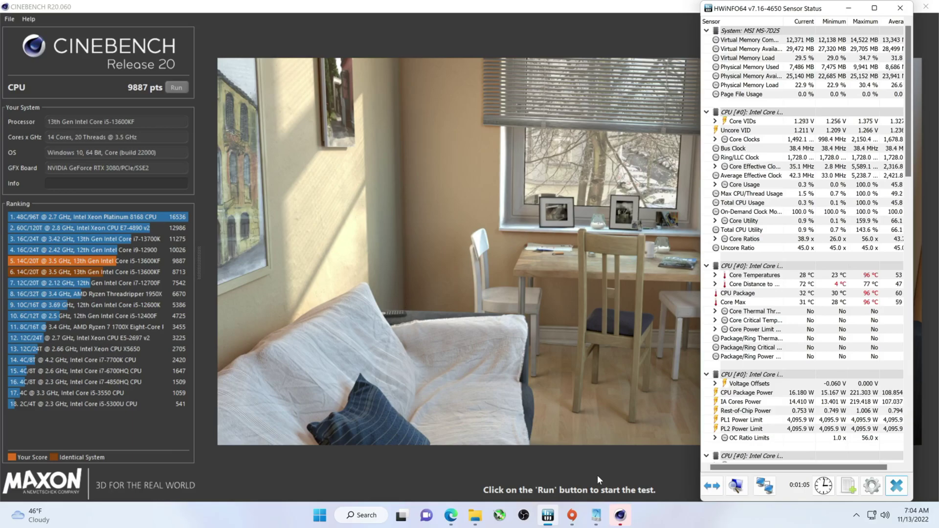
# - Close Cinebench R20 and launch Cinebench R23 from the Documents\CinebenchR23 folder
pyautogui.click(926, 6)
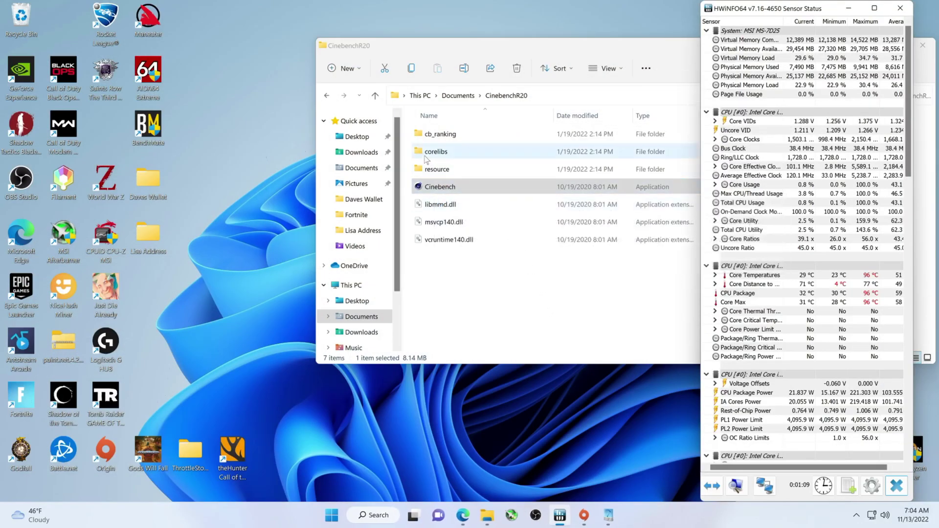
pyautogui.click(360, 168)
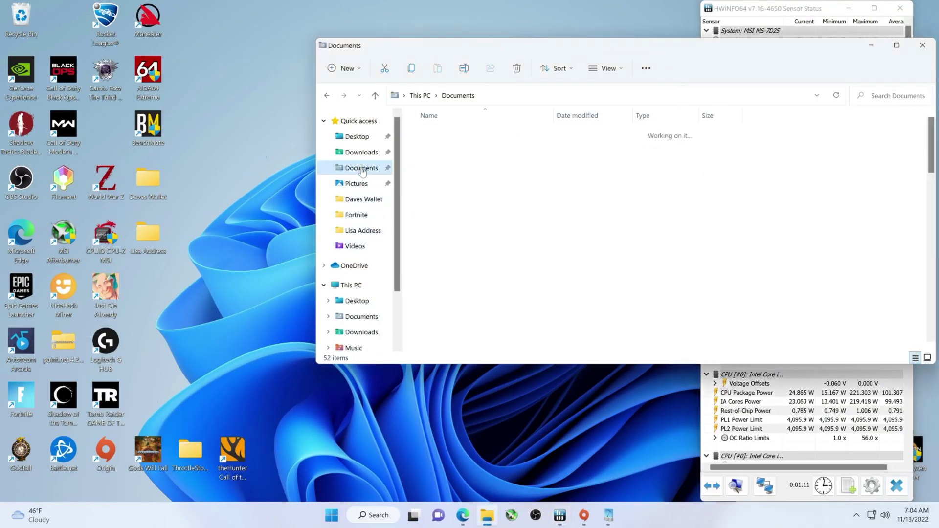
pyautogui.doubleClick(473, 195)
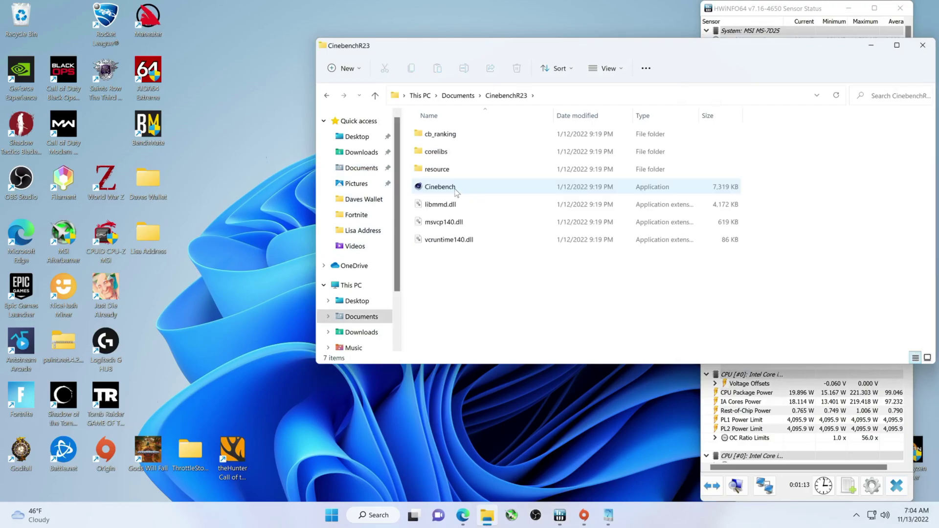
pyautogui.click(458, 189)
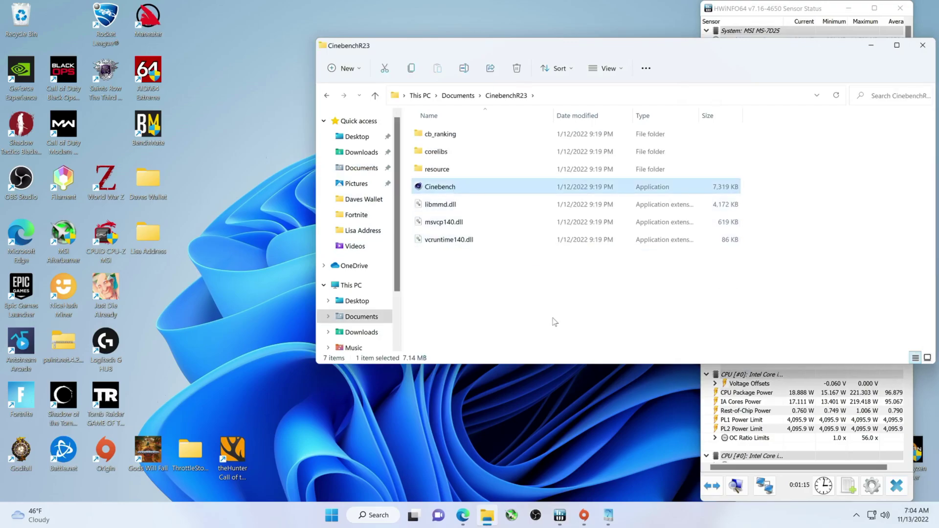
pyautogui.press('Return')
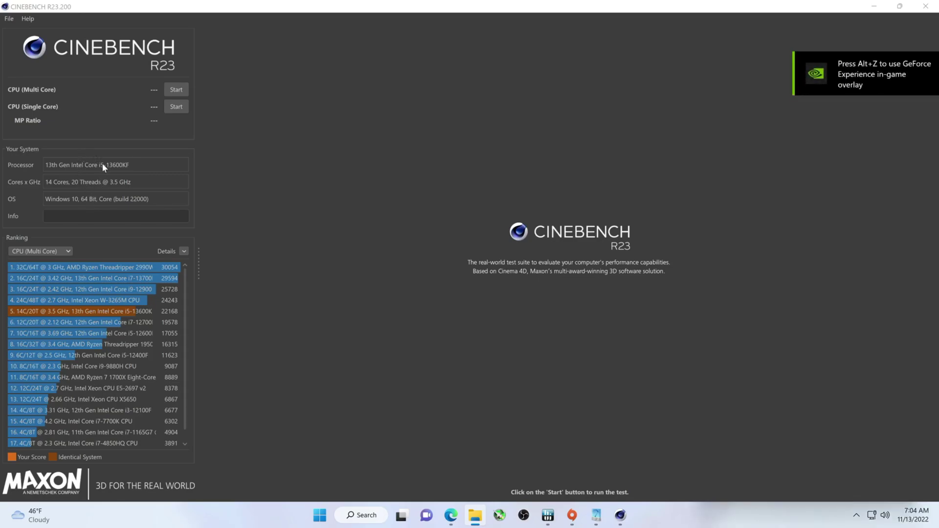
# - Open Cinebench R23's Preferences and close them without changes
pyautogui.click(13, 20)
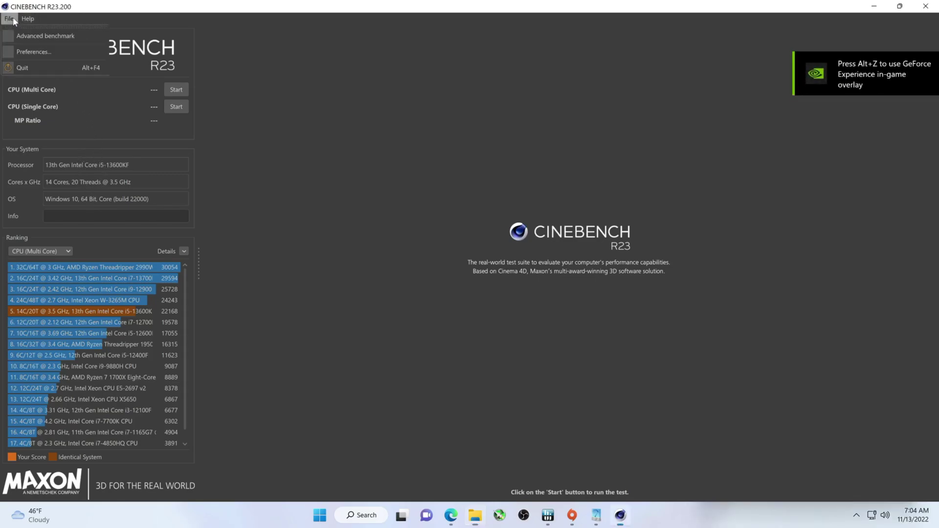
pyautogui.click(35, 52)
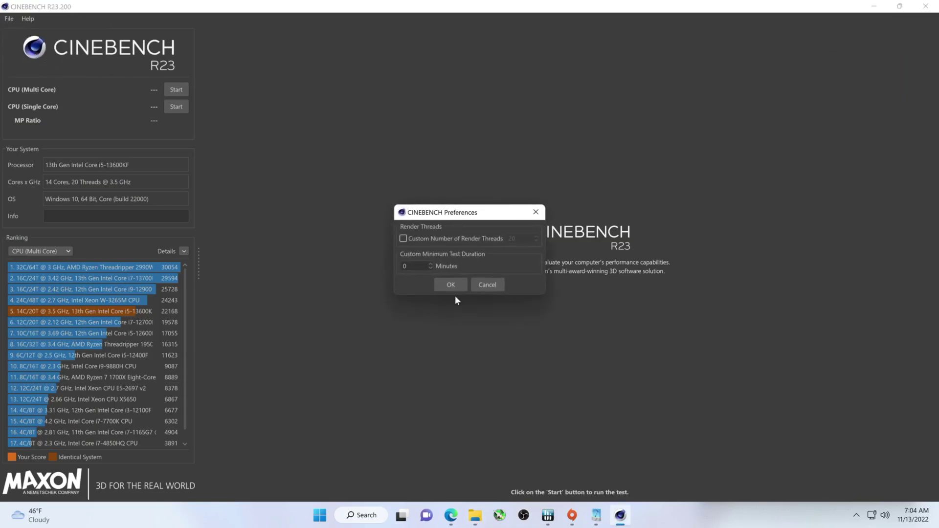
pyautogui.click(488, 284)
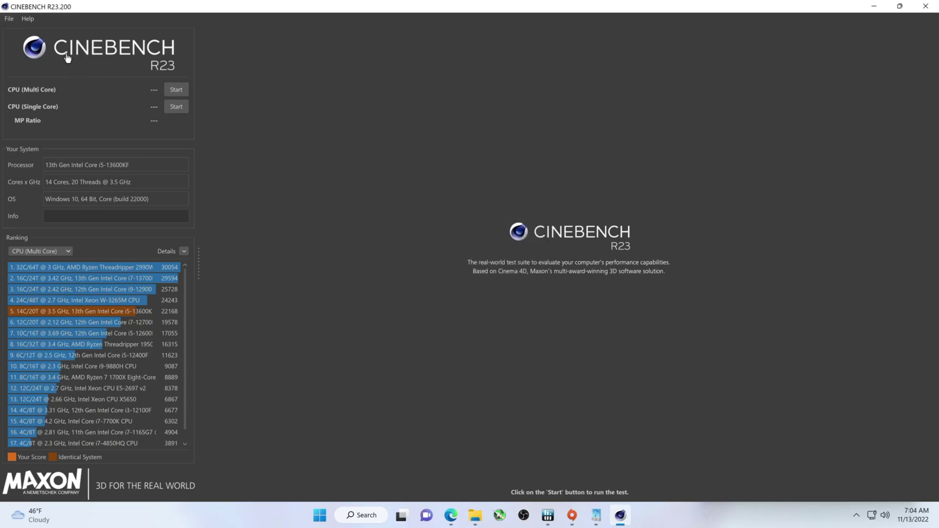
# - Enable Advanced benchmark mode, keeping Minimum Test Duration at Off
pyautogui.click(30, 20)
pyautogui.moveTo(10, 21)
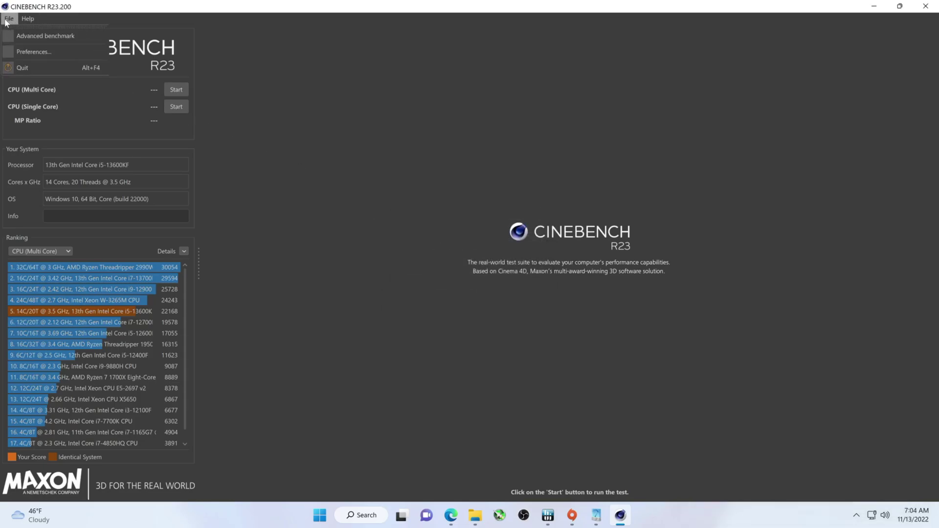
pyautogui.click(35, 38)
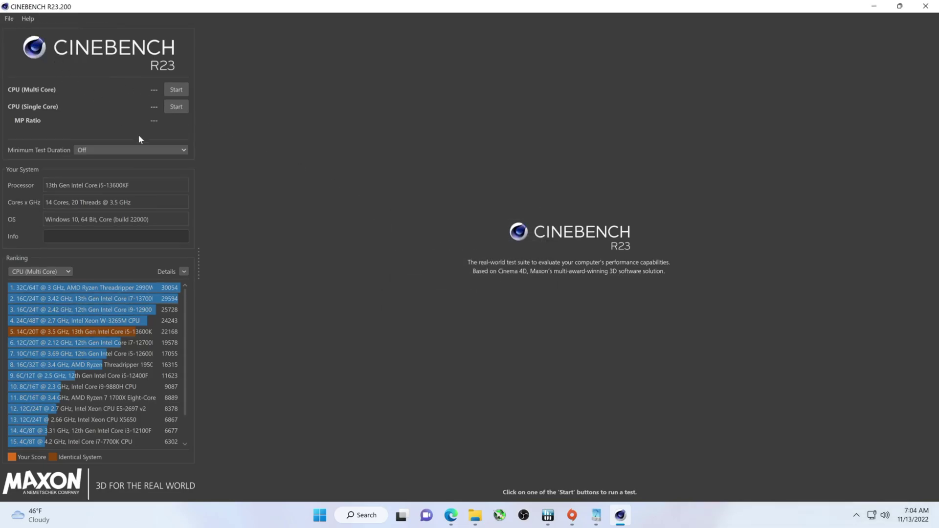
pyautogui.click(166, 148)
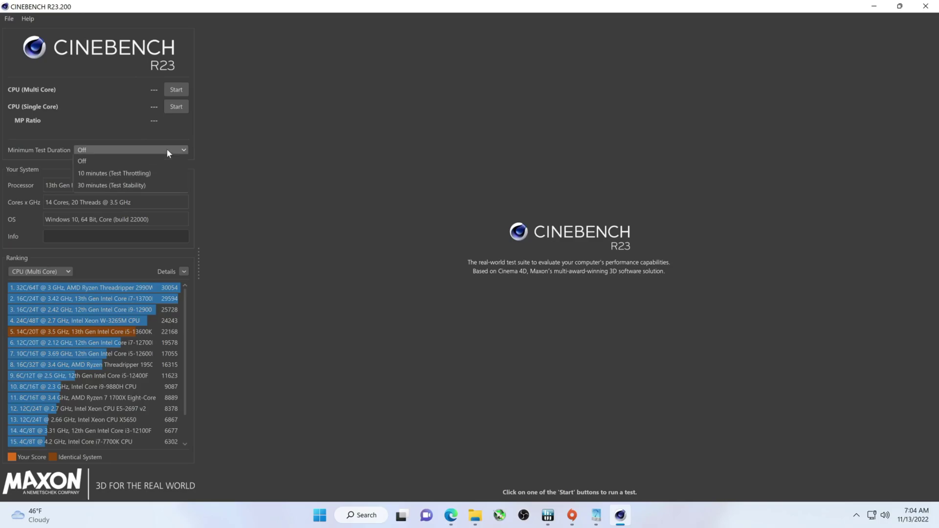
pyautogui.click(135, 159)
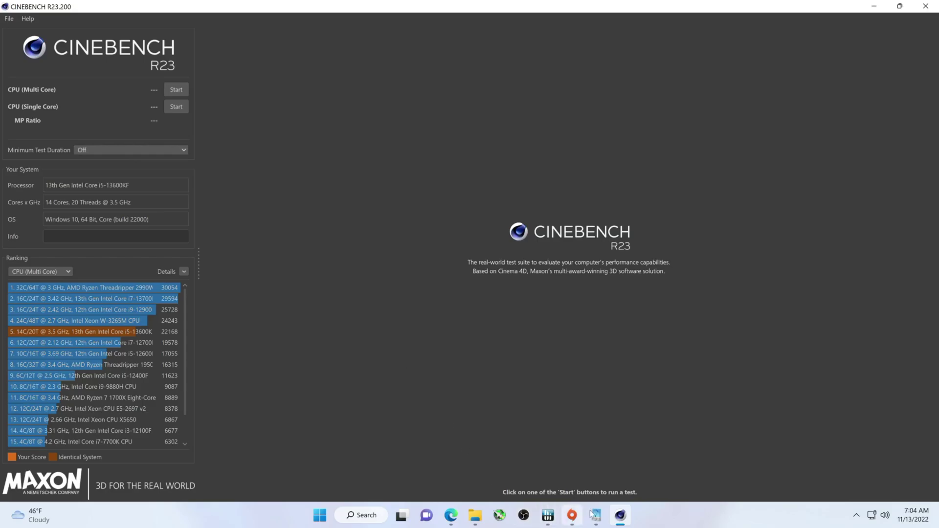
# - Reset HWiNFO's sensor min/max values, then run the multi-core test, scoring 25800 pts
pyautogui.moveTo(600, 514)
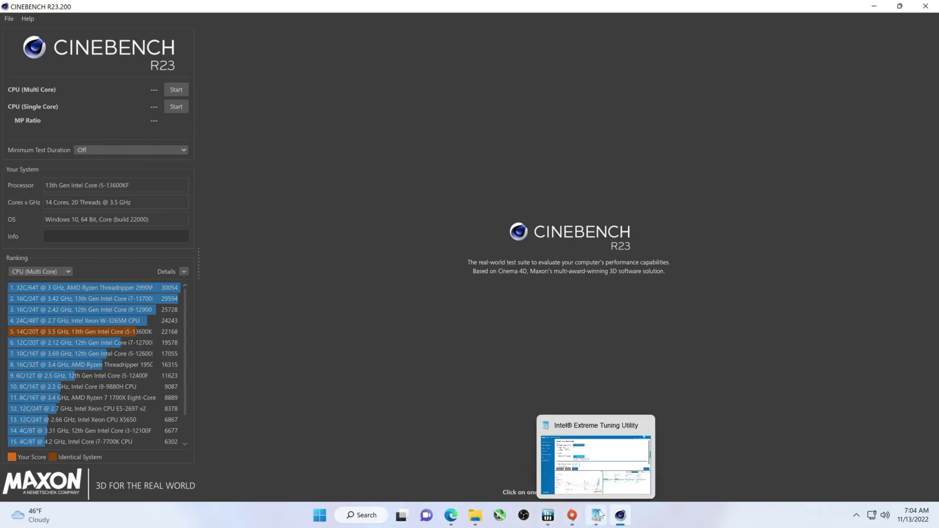
pyautogui.click(548, 515)
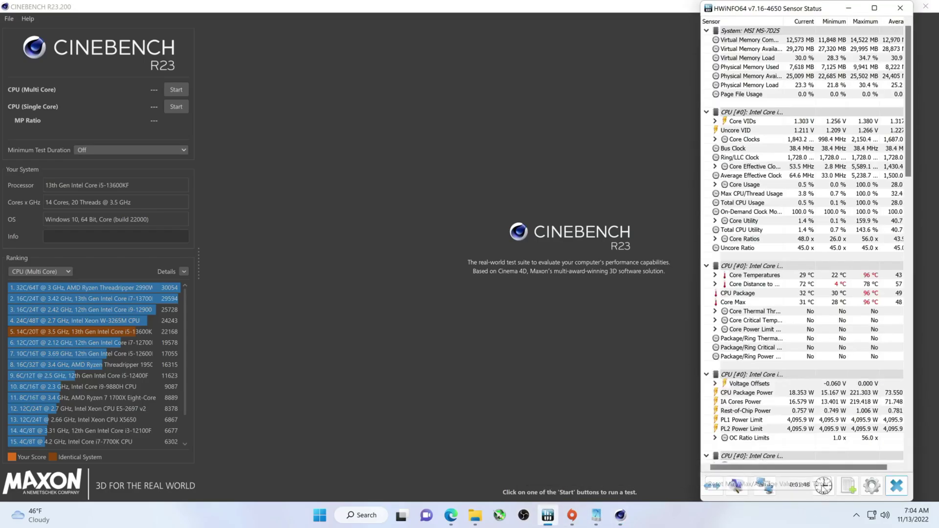
pyautogui.click(823, 486)
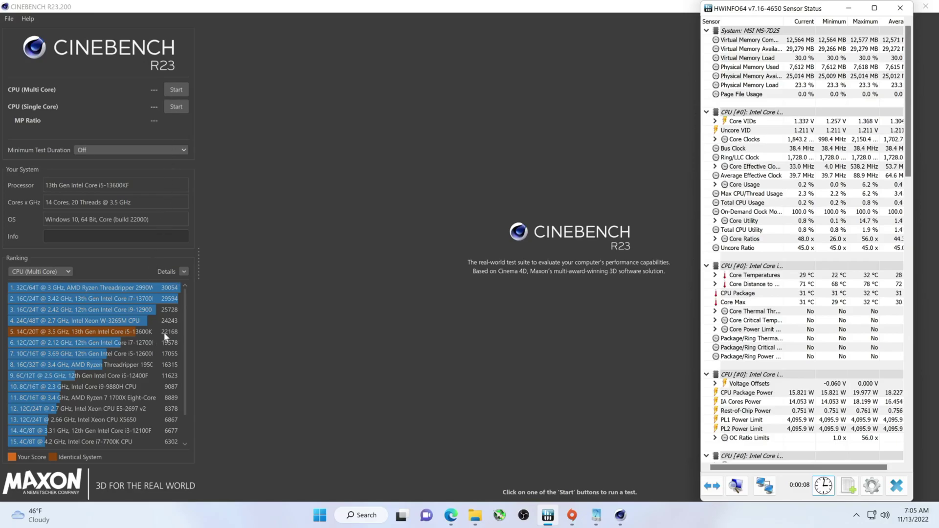
pyautogui.moveTo(166, 331)
pyautogui.click(181, 89)
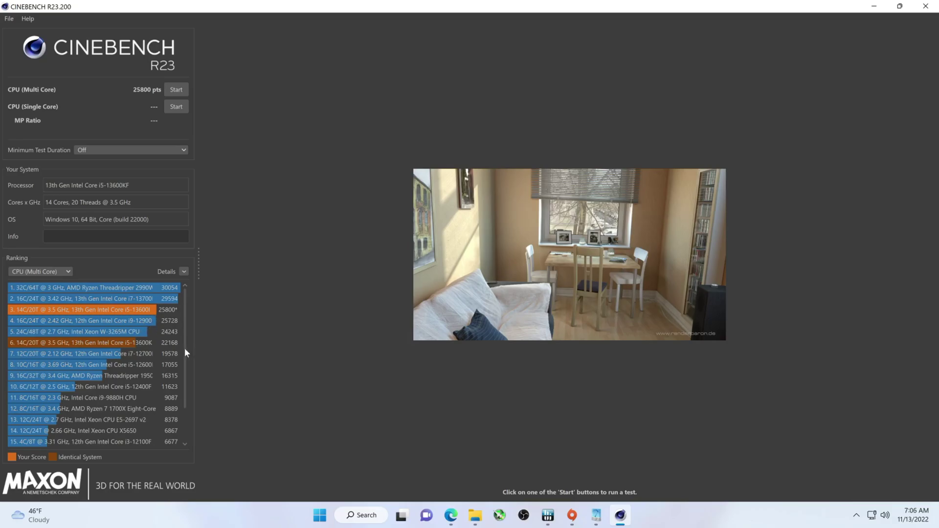
pyautogui.click(548, 515)
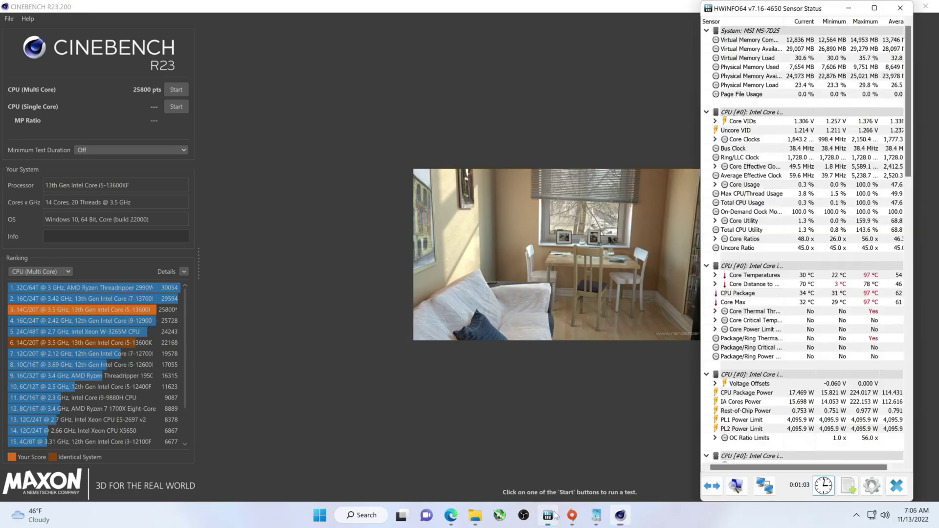
pyautogui.click(824, 486)
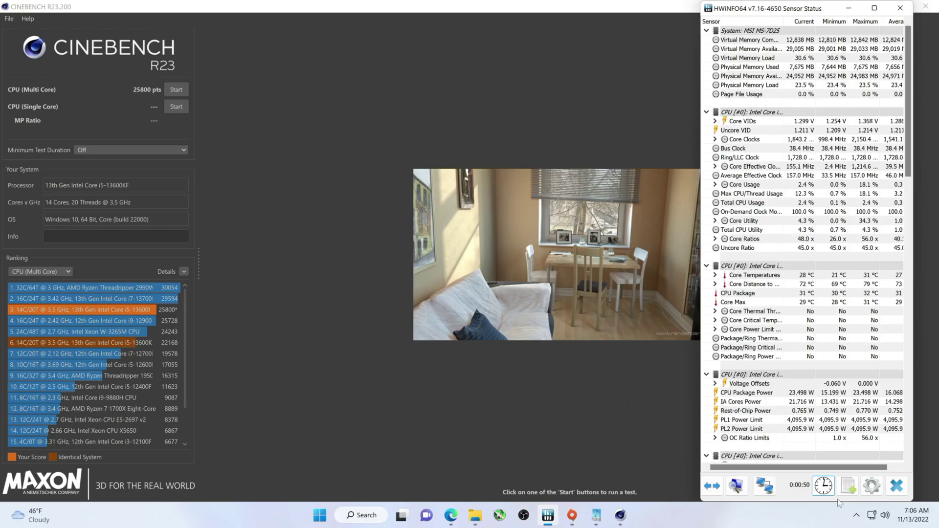
pyautogui.click(824, 485)
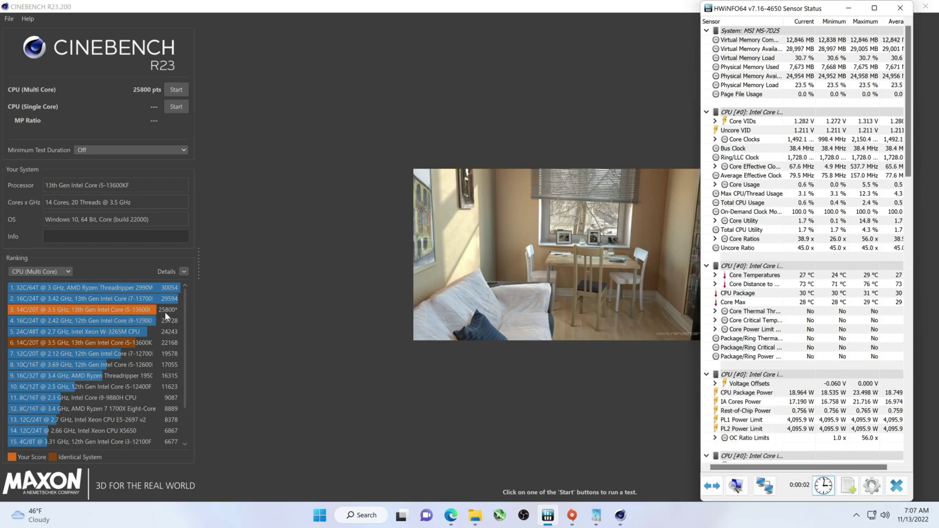
pyautogui.moveTo(160, 312)
pyautogui.moveTo(620, 522)
pyautogui.click(635, 482)
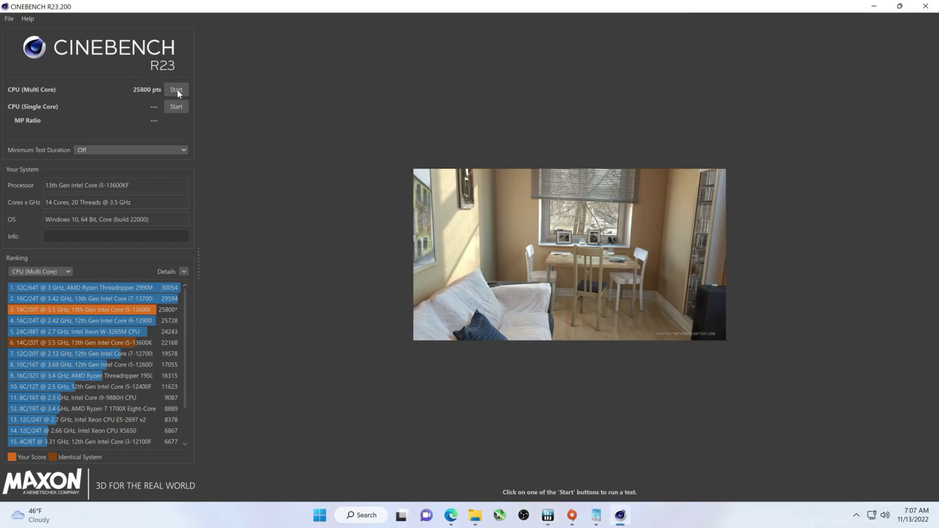
# - Rerun the CPU (Multi Core) test with the HWiNFO sensor monitor showing
pyautogui.click(177, 90)
pyautogui.click(549, 514)
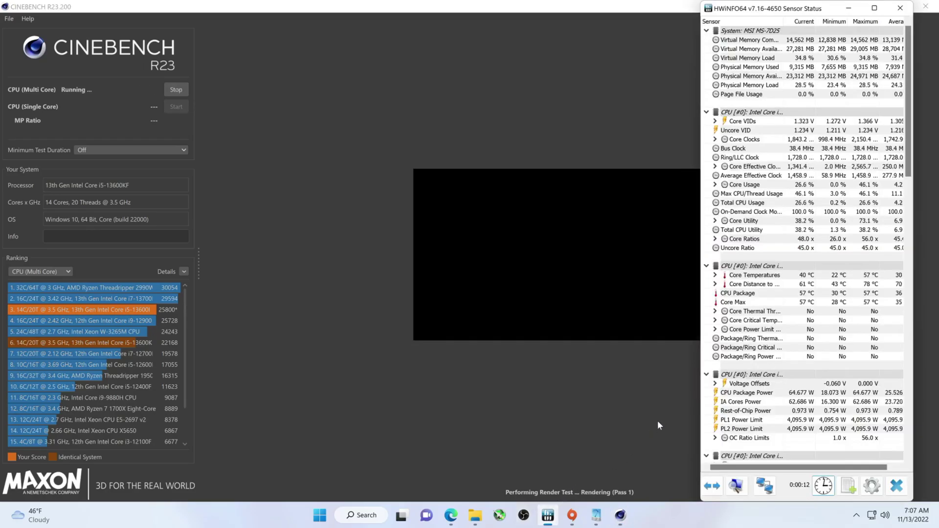